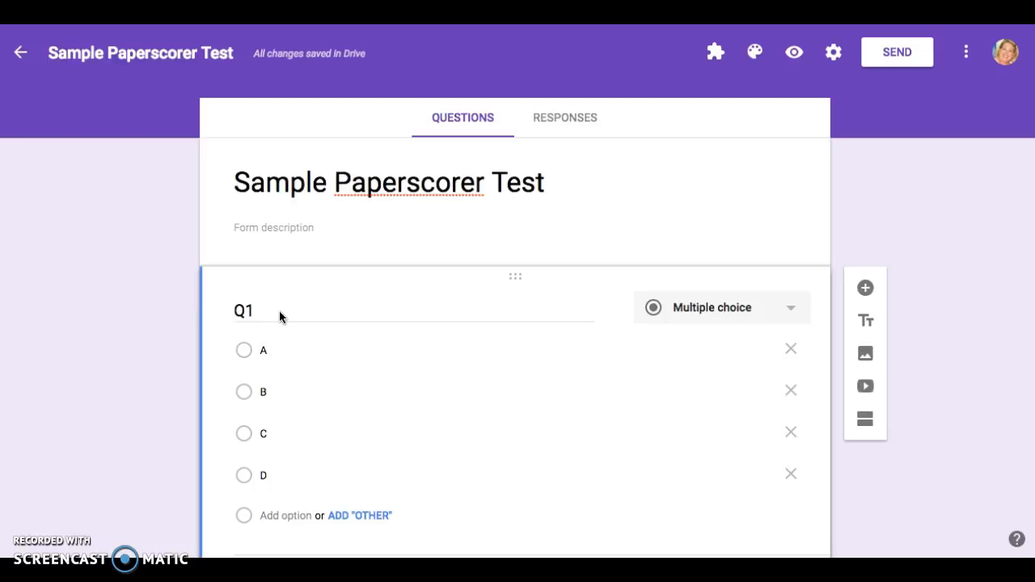
Scroll through the quiz form to review its questions
scroll(279, 317, down, 2)
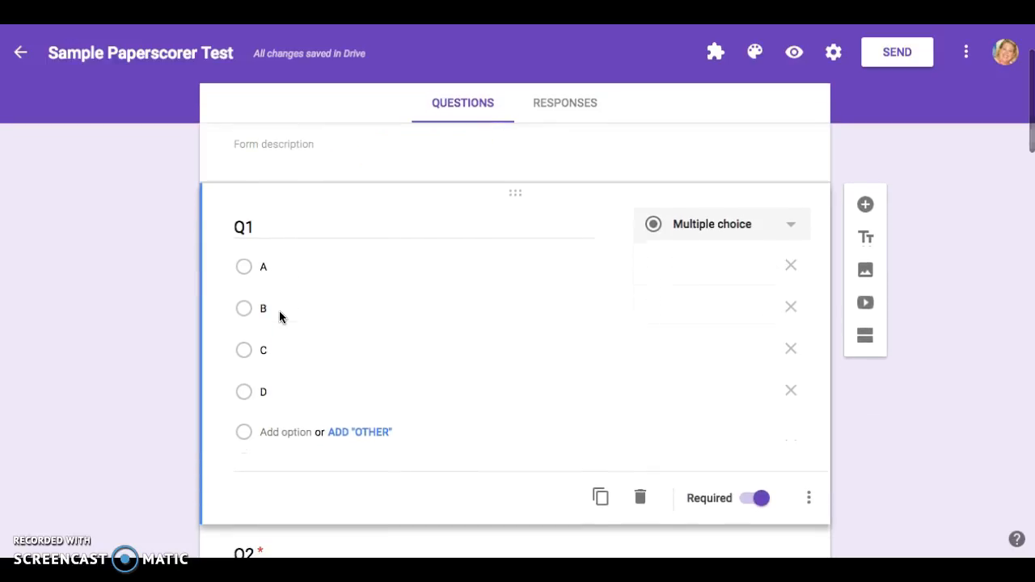
scroll(279, 311, down, 1)
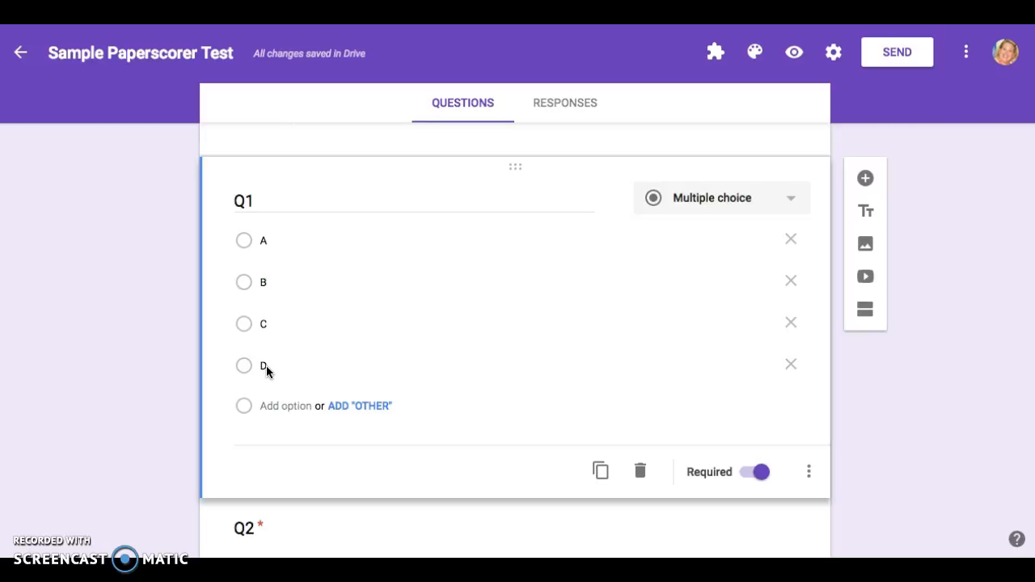
scroll(266, 366, down, 2)
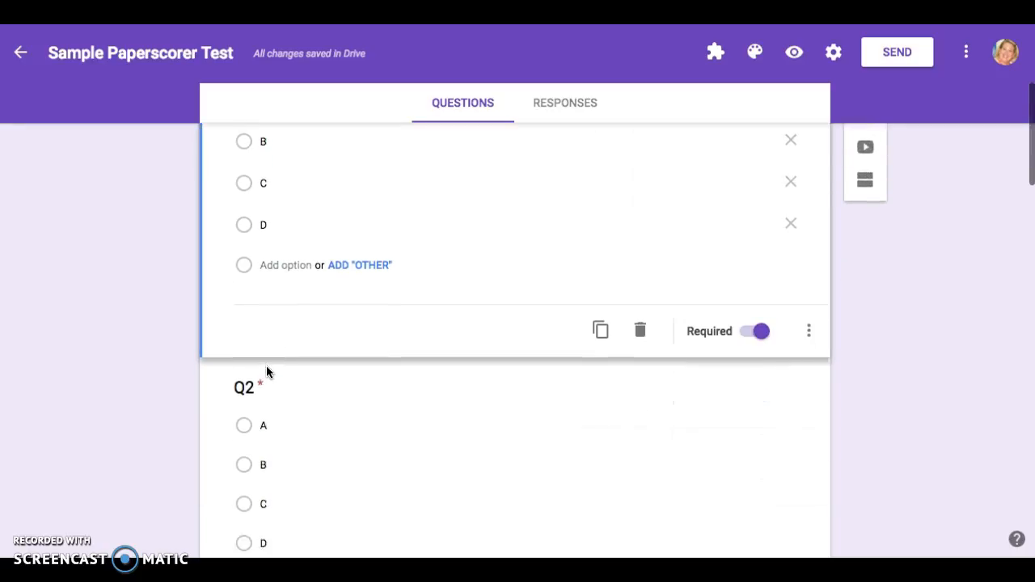
scroll(266, 365, up, 1)
scroll(266, 372, up, 2)
click(268, 334)
click(272, 413)
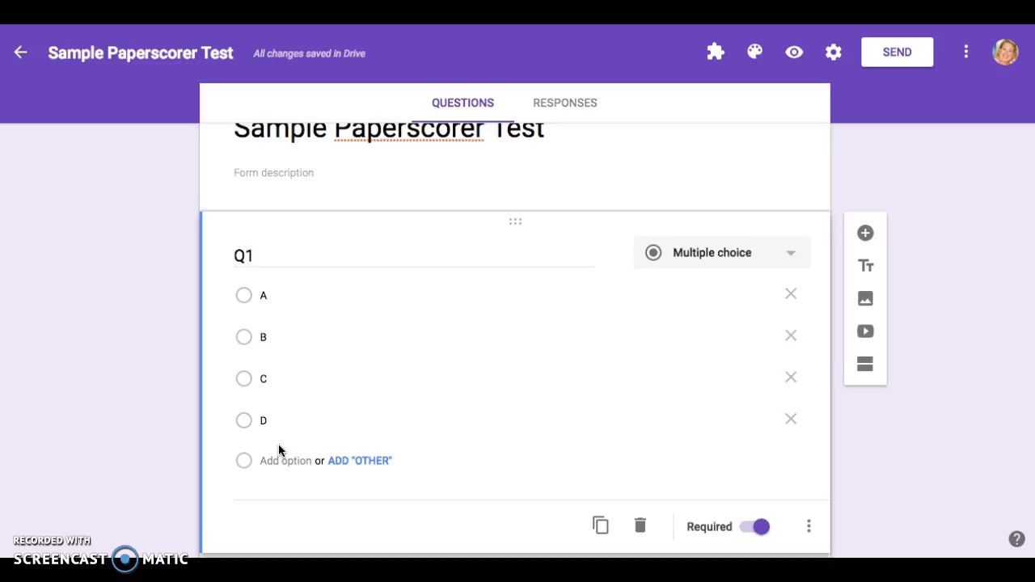
scroll(278, 450, up, 2)
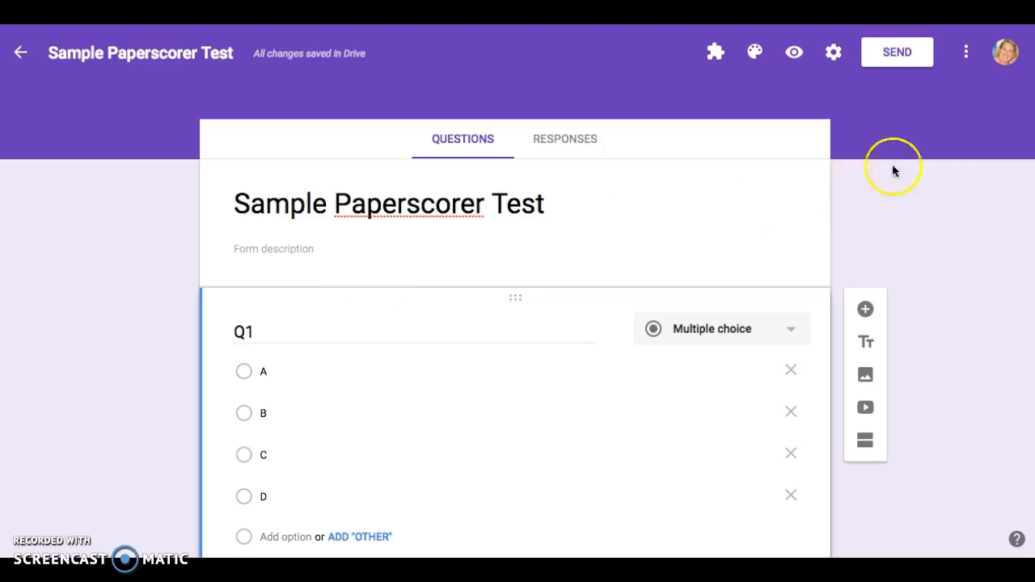
Search the form add-on gallery for 'paperscorer', then close the gallery
click(965, 52)
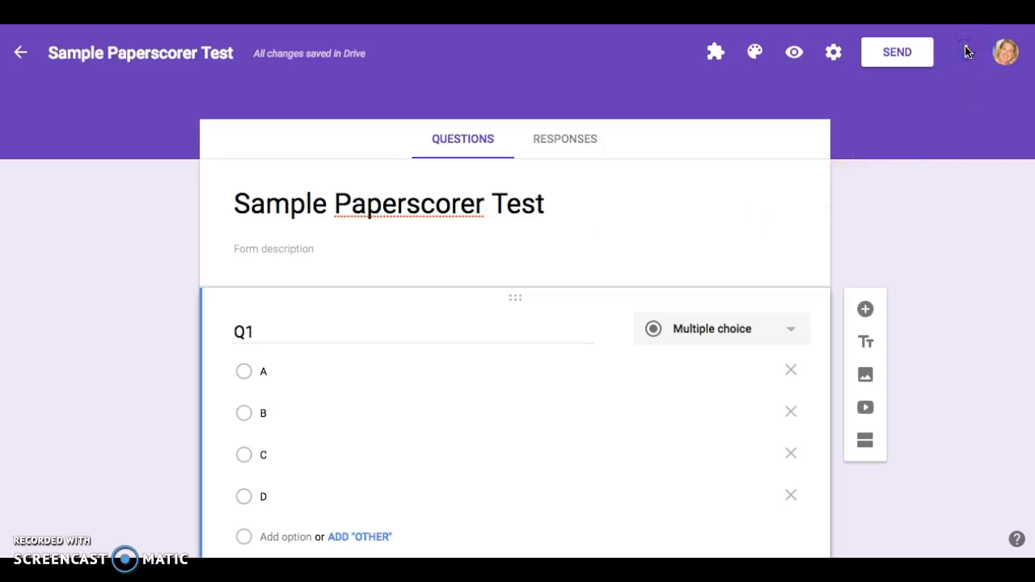
click(966, 52)
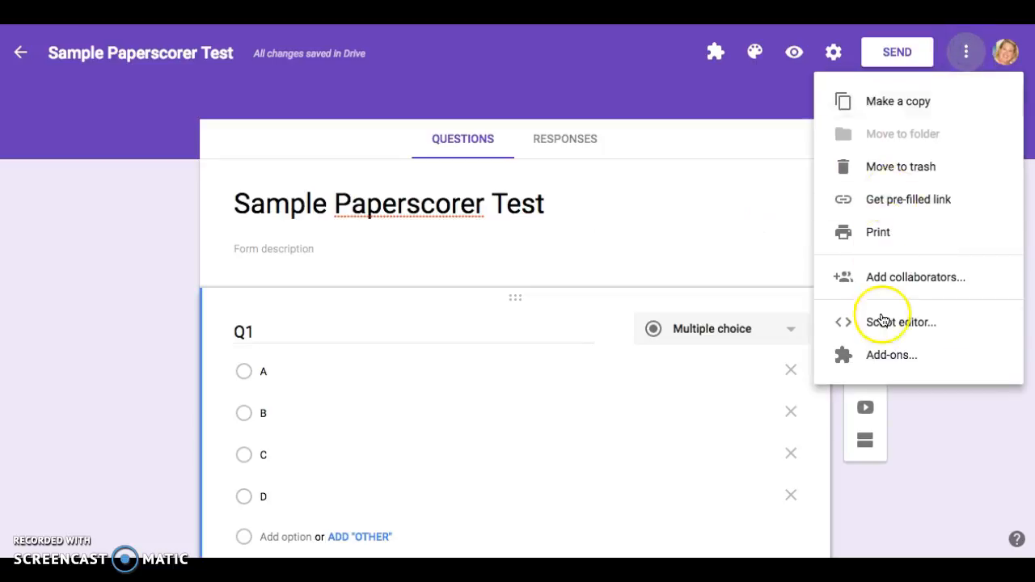
click(886, 356)
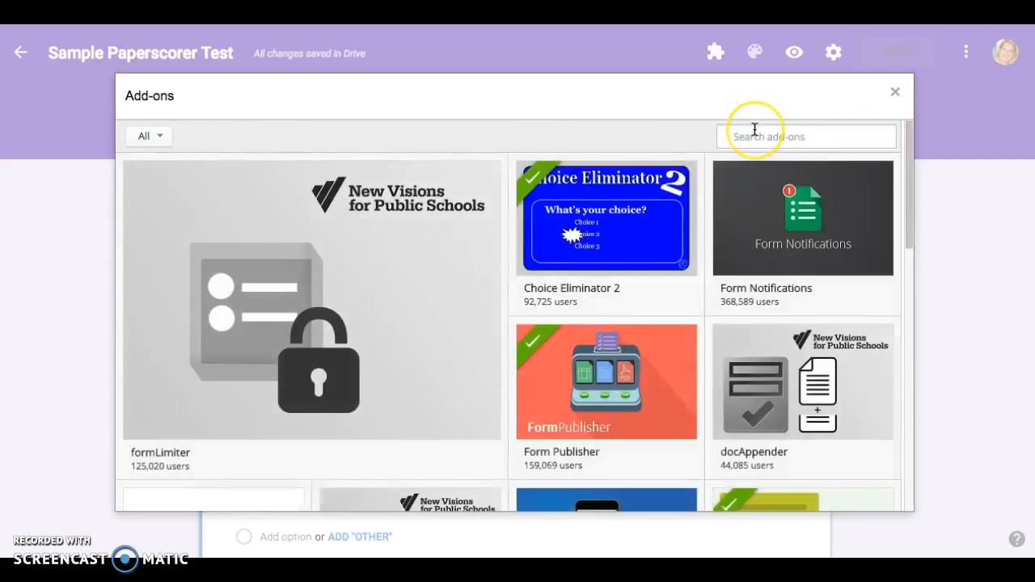
click(755, 130)
text(pape)
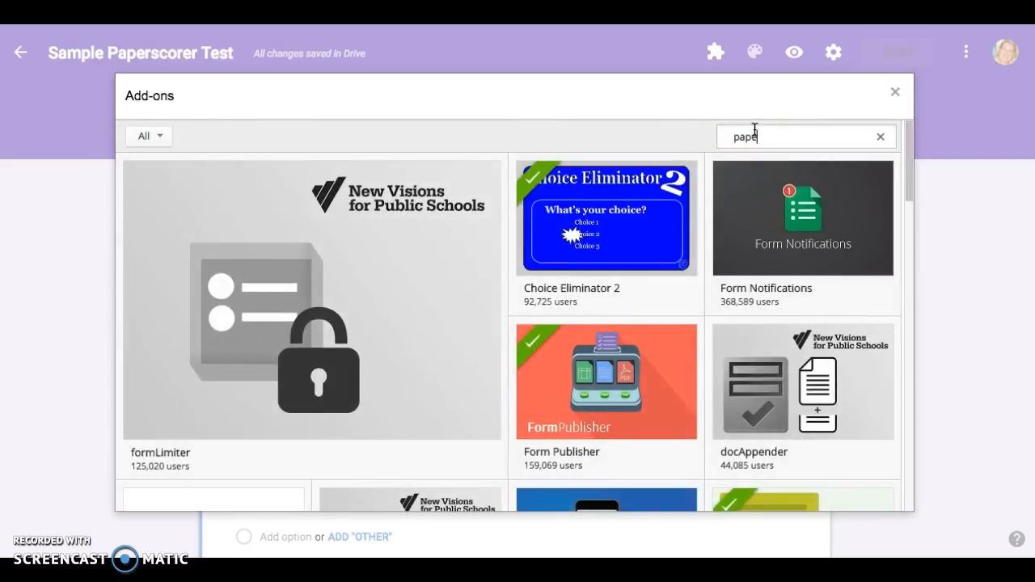
text(rscorer)
key(Return)
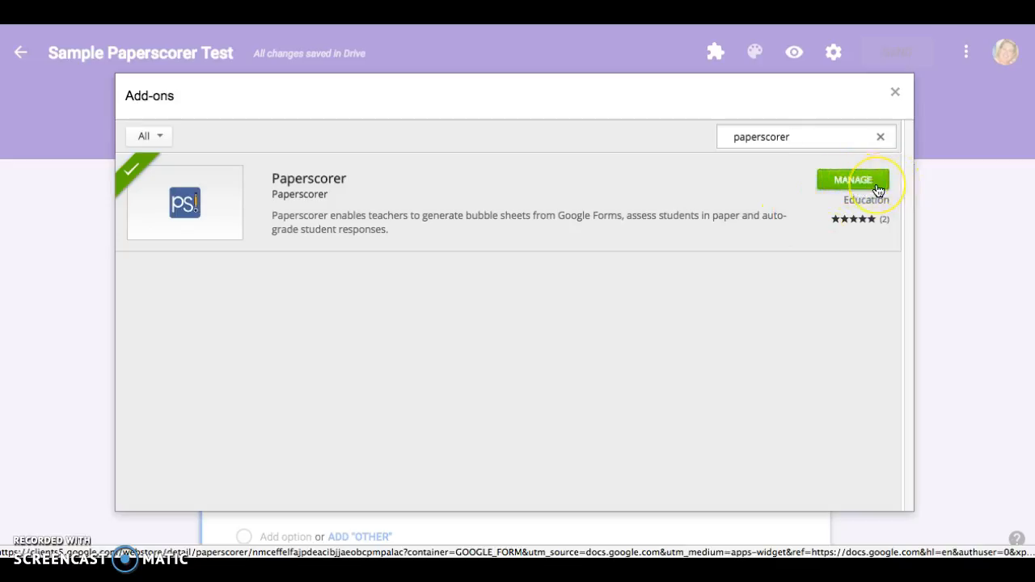
click(894, 94)
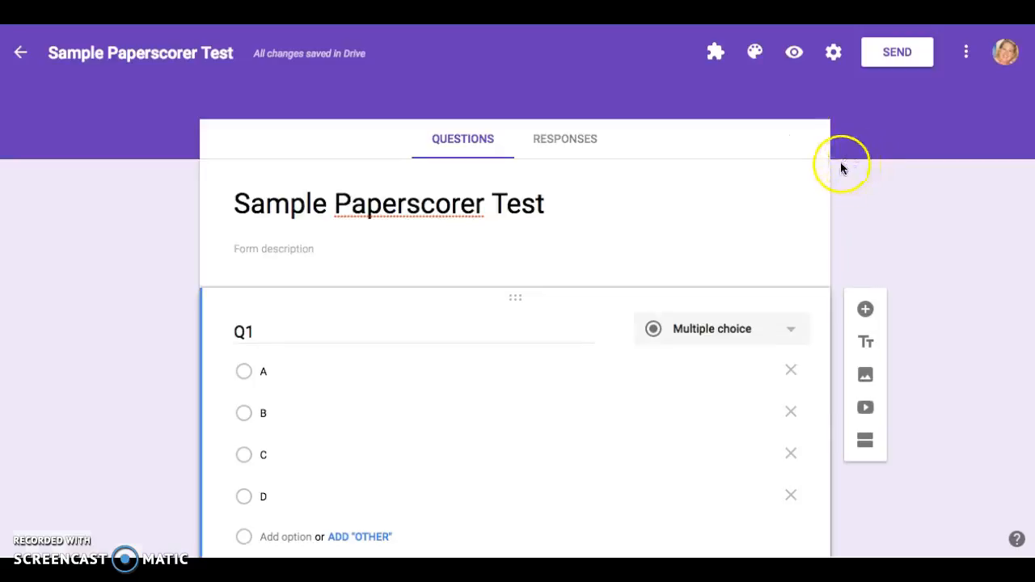
Launch Paperscorer's Generate Bubble Sheets from the installed add-ons
click(712, 52)
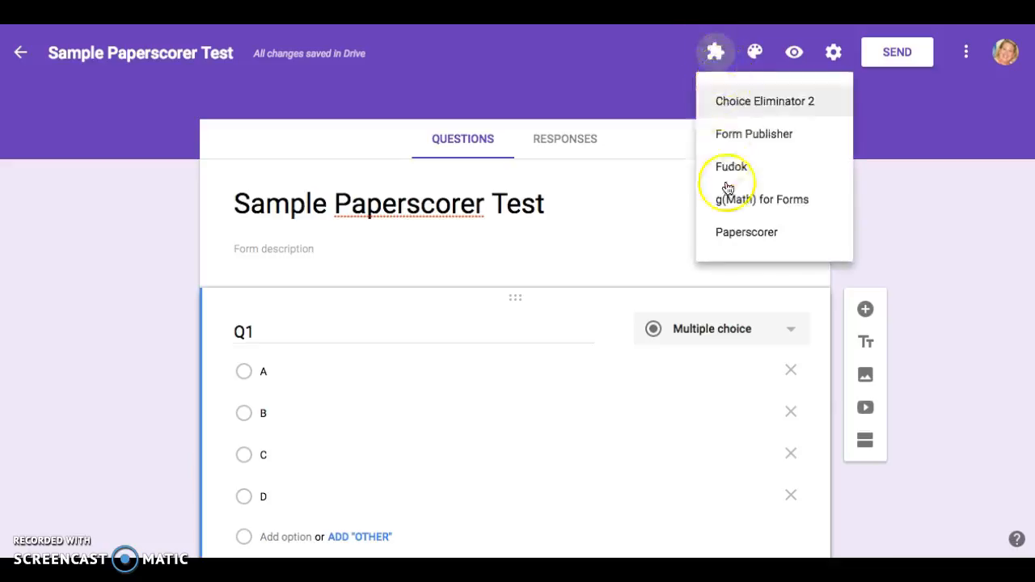
click(733, 234)
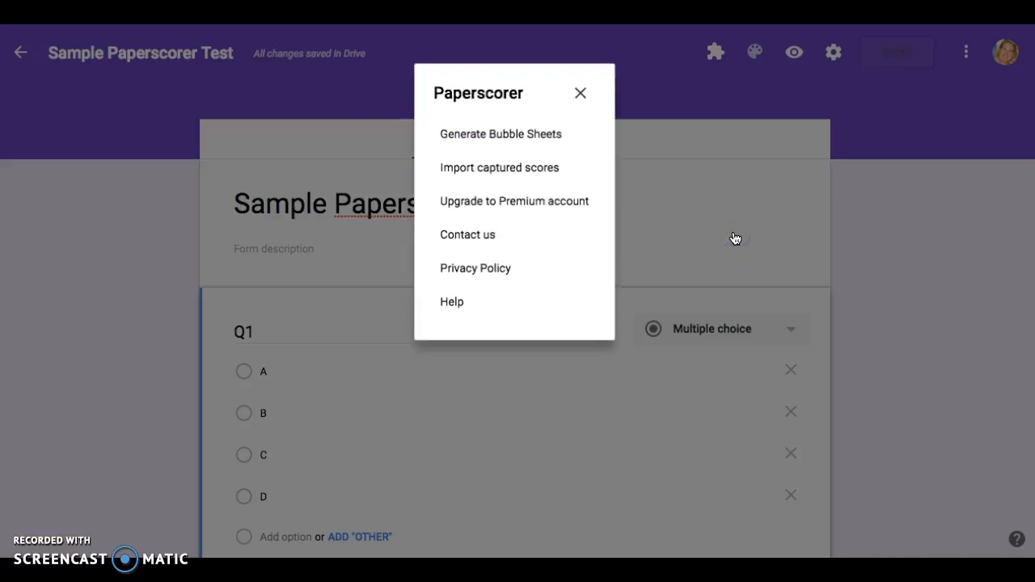
click(535, 133)
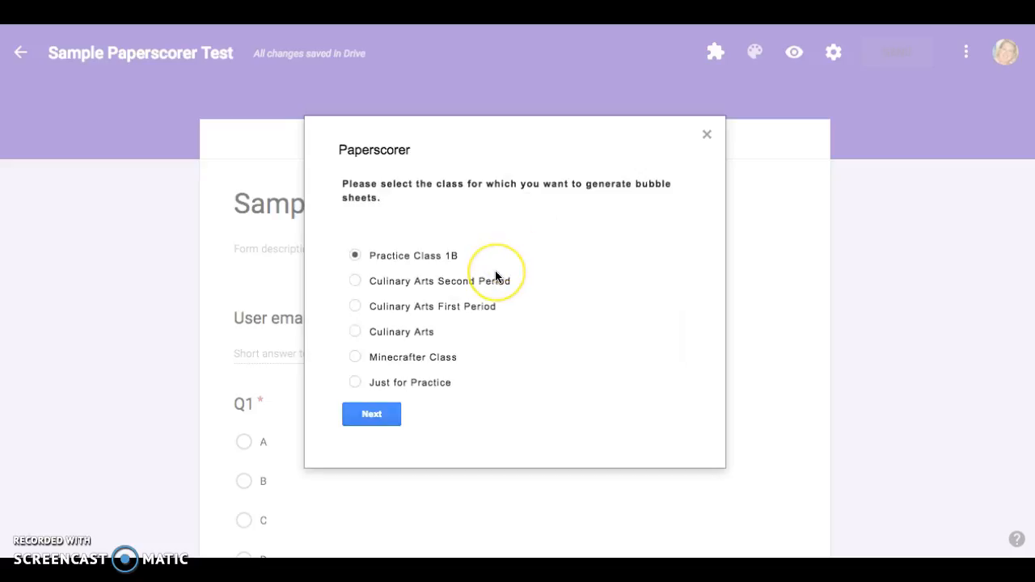
Keep Practice Class 1B and confirm it despite the unassociated-class warning
scroll(495, 276, down, 3)
scroll(495, 276, up, 2)
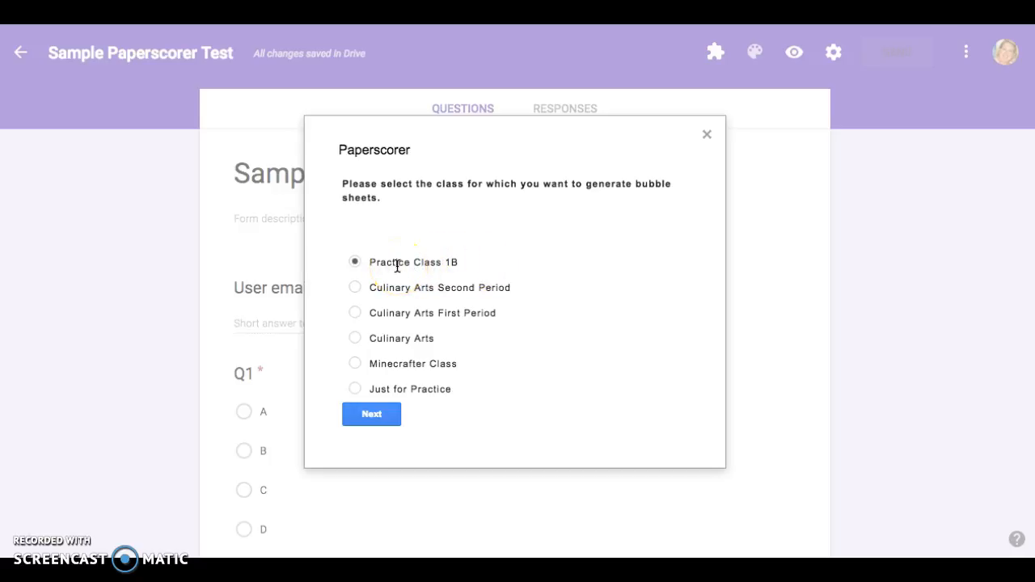
click(381, 419)
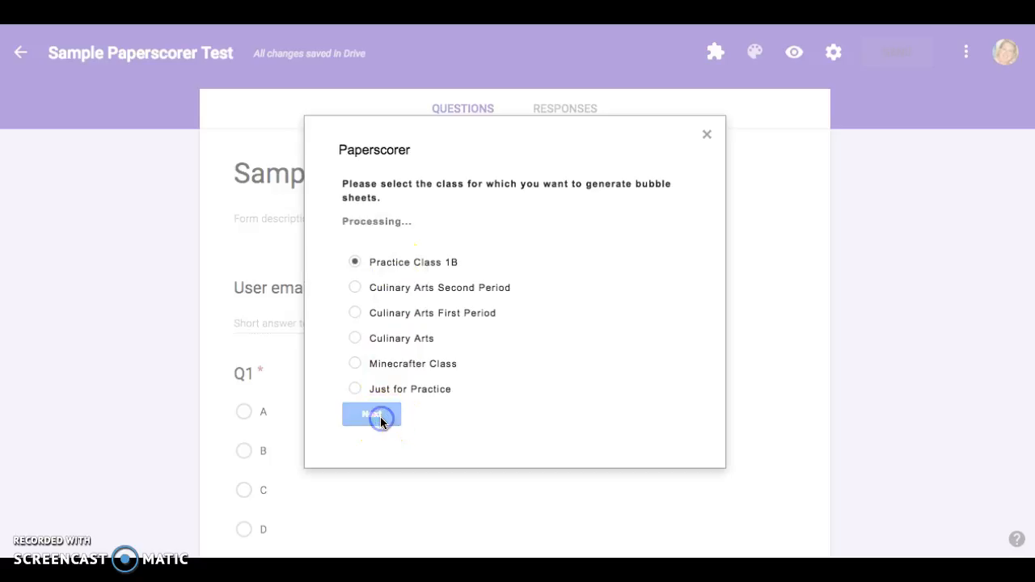
click(466, 416)
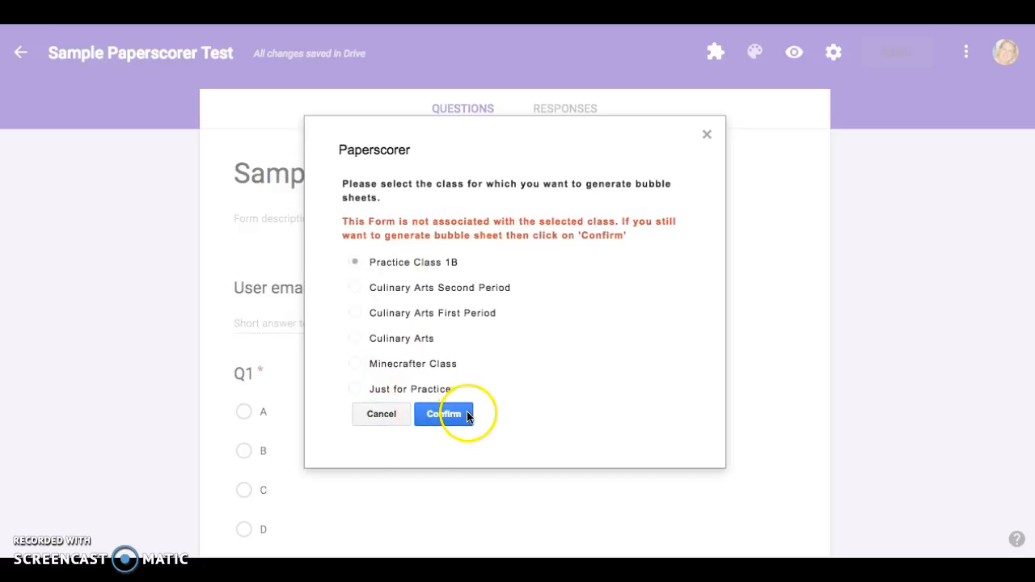
click(443, 414)
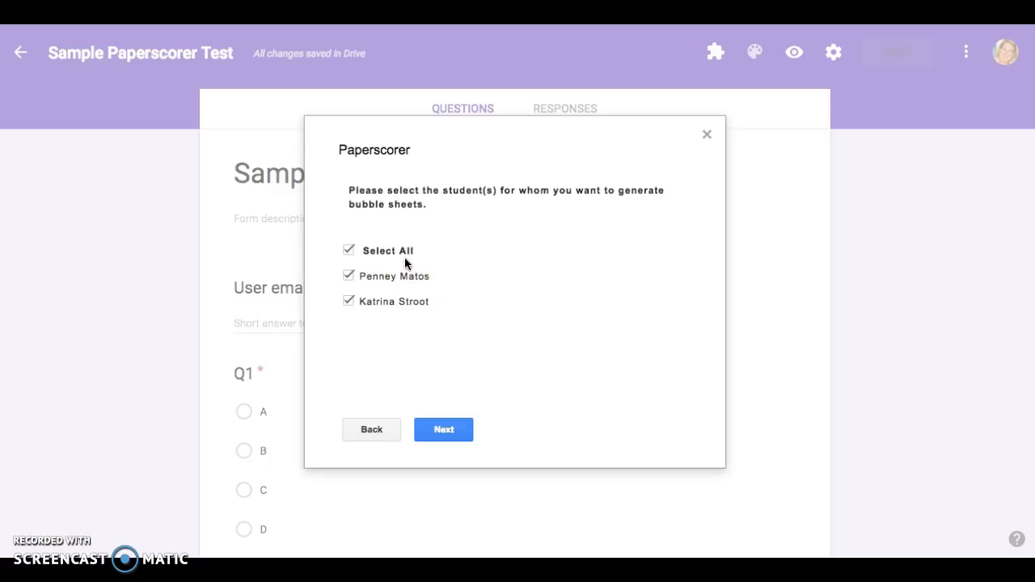
Keep all students checked and set answers A, B, A, B, A for Q1–Q5
click(441, 429)
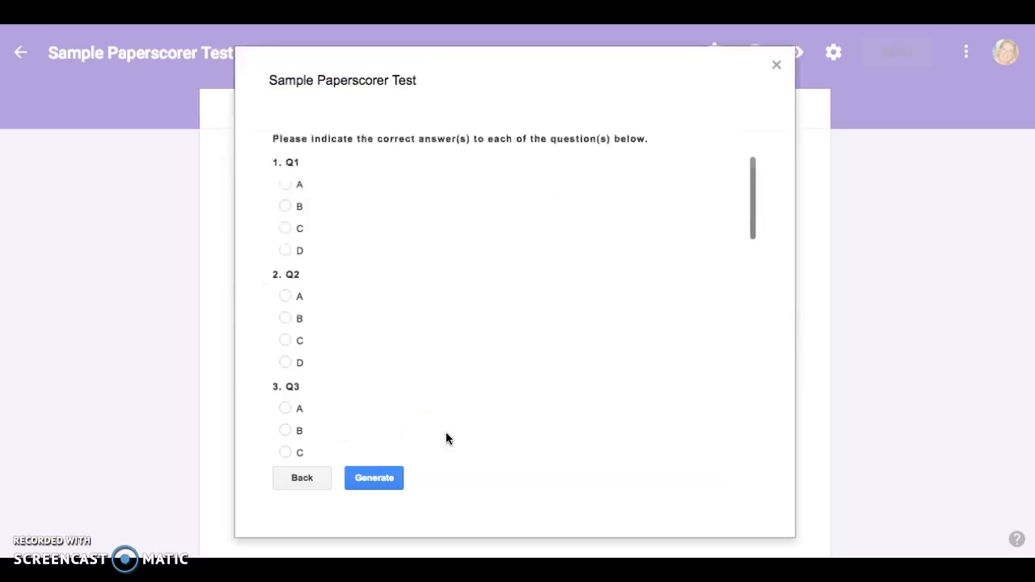
click(288, 186)
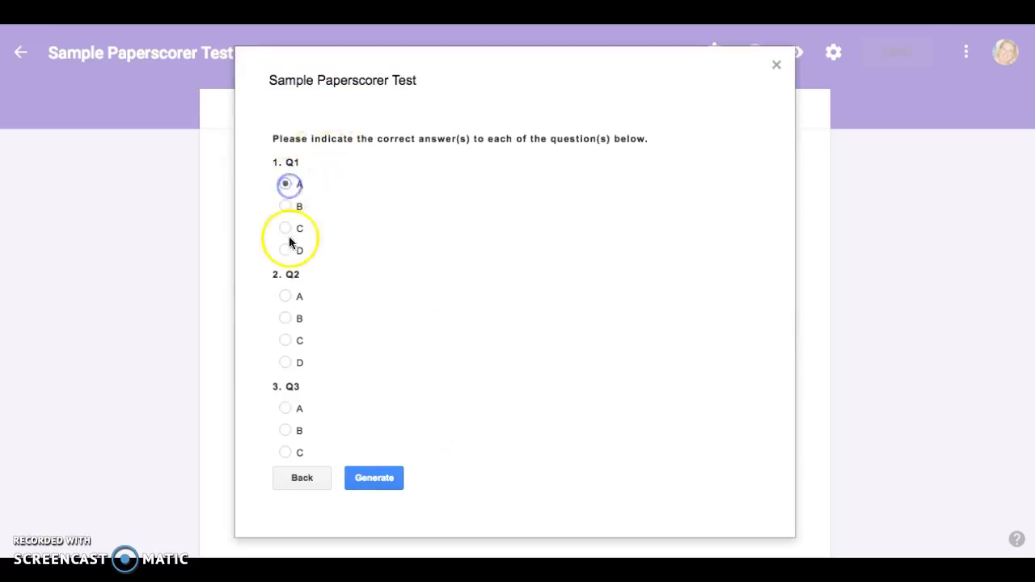
click(289, 319)
scroll(289, 323, down, 3)
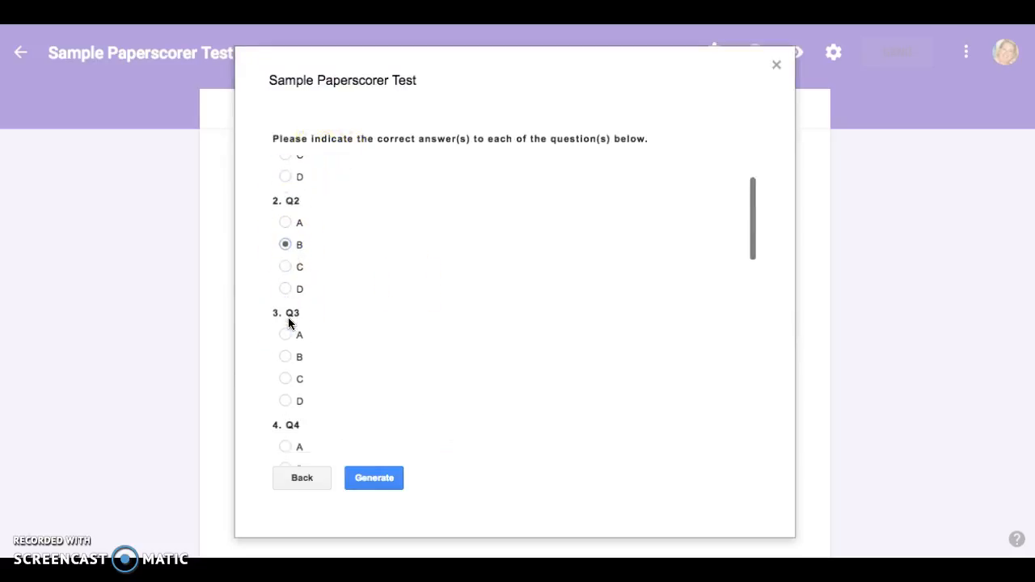
click(288, 285)
scroll(331, 326, down, 2)
click(287, 286)
click(286, 377)
Set answers B, A, B, A, C for Q6–Q10 and generate the bubble sheets
scroll(335, 380, down, 3)
click(283, 339)
scroll(351, 362, down, 3)
click(287, 272)
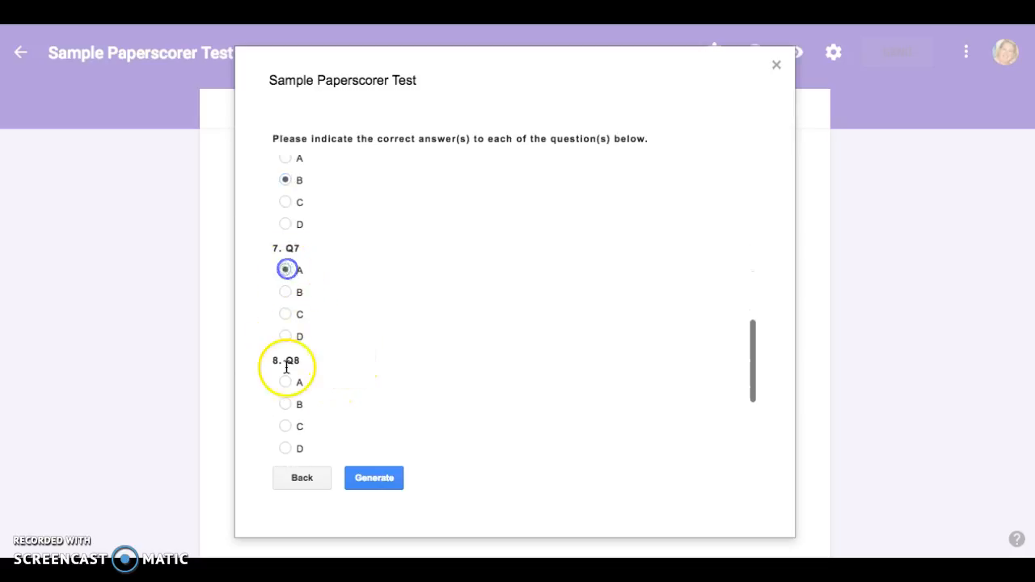
click(286, 404)
scroll(361, 350, down, 1)
scroll(359, 350, down, 2)
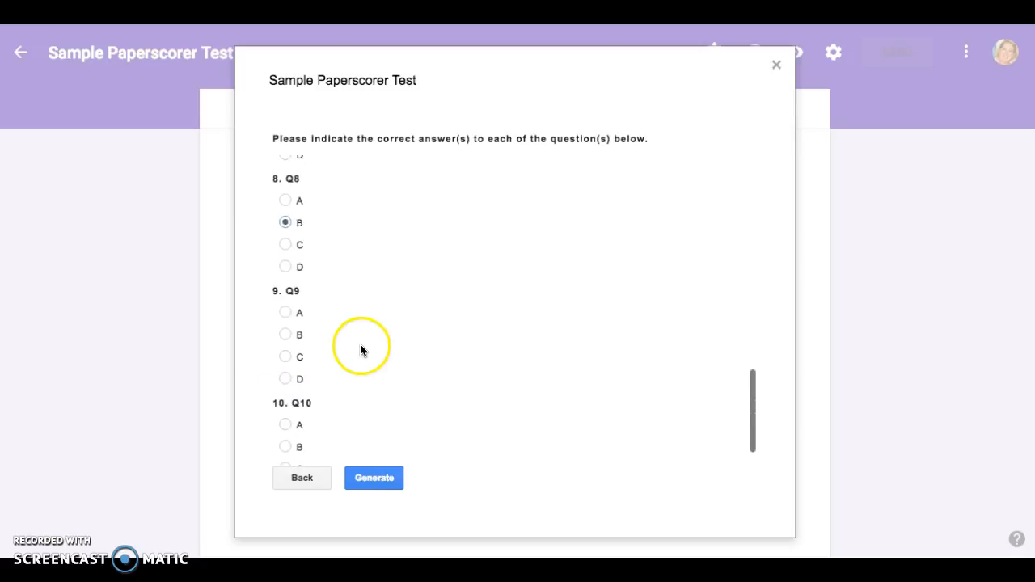
click(287, 304)
scroll(338, 366, down, 1)
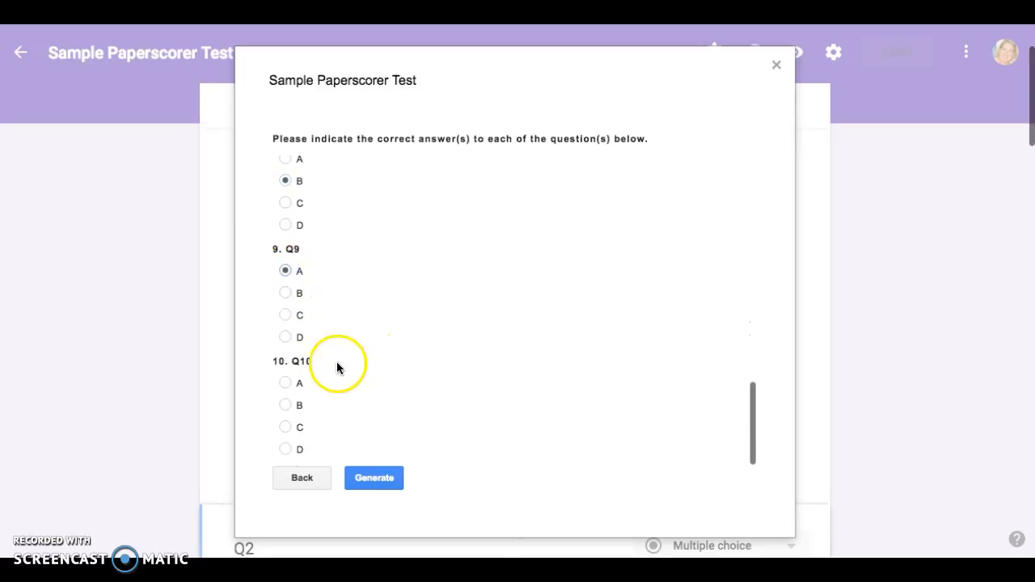
click(285, 427)
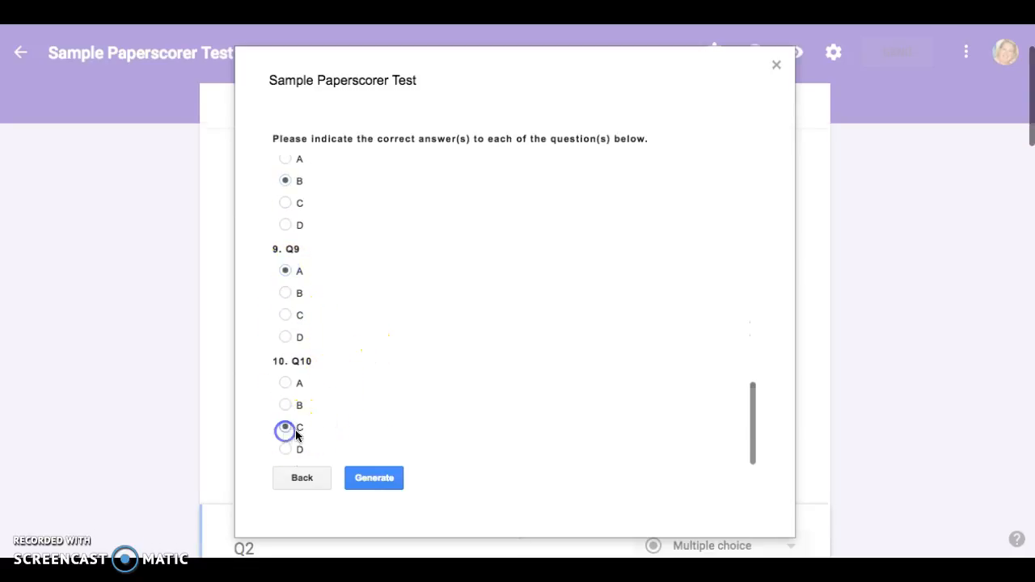
click(385, 480)
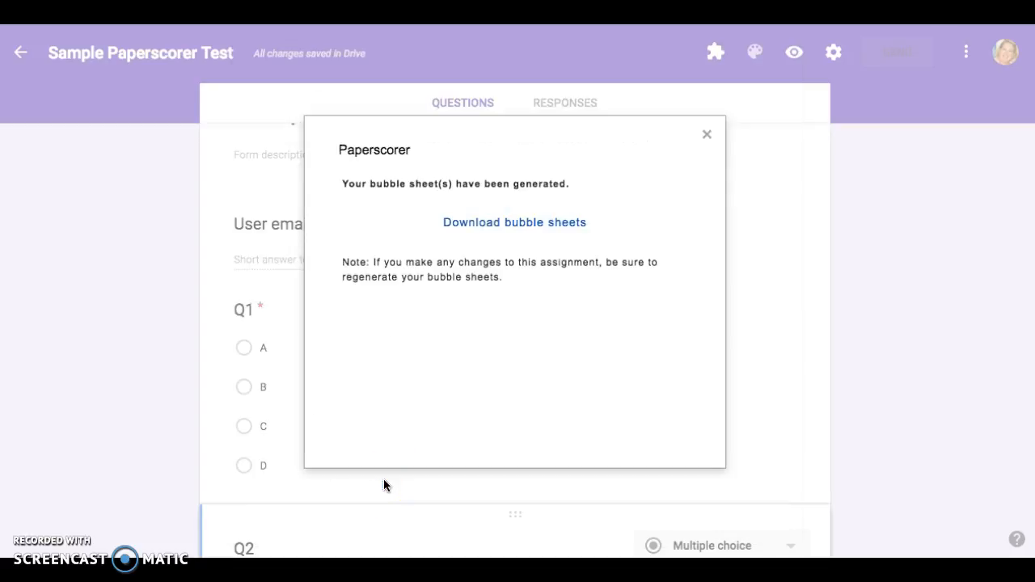
Download the bubble sheets and open 425_Sample_Paperscorer_Test.pdf
click(524, 225)
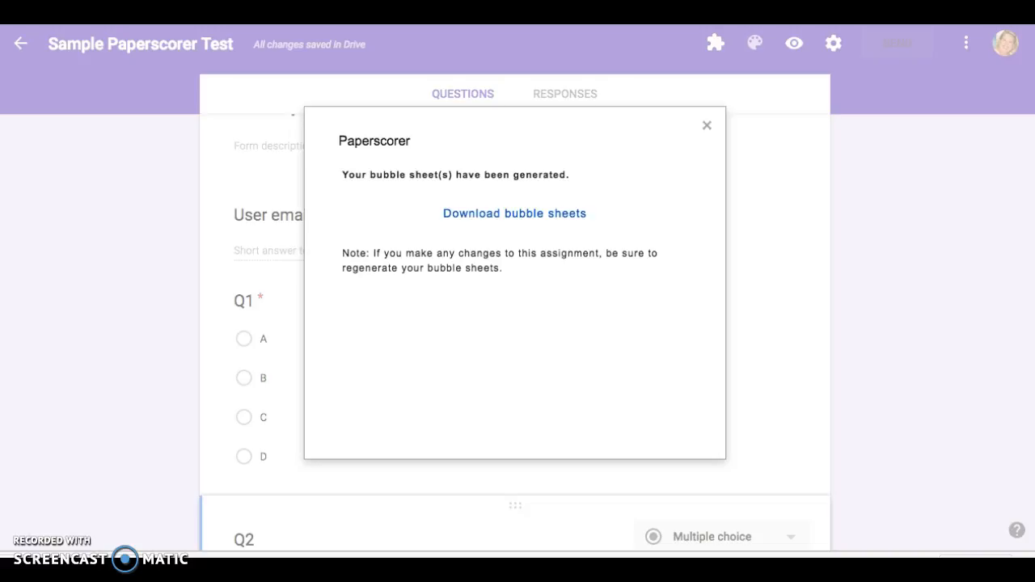
click(13, 555)
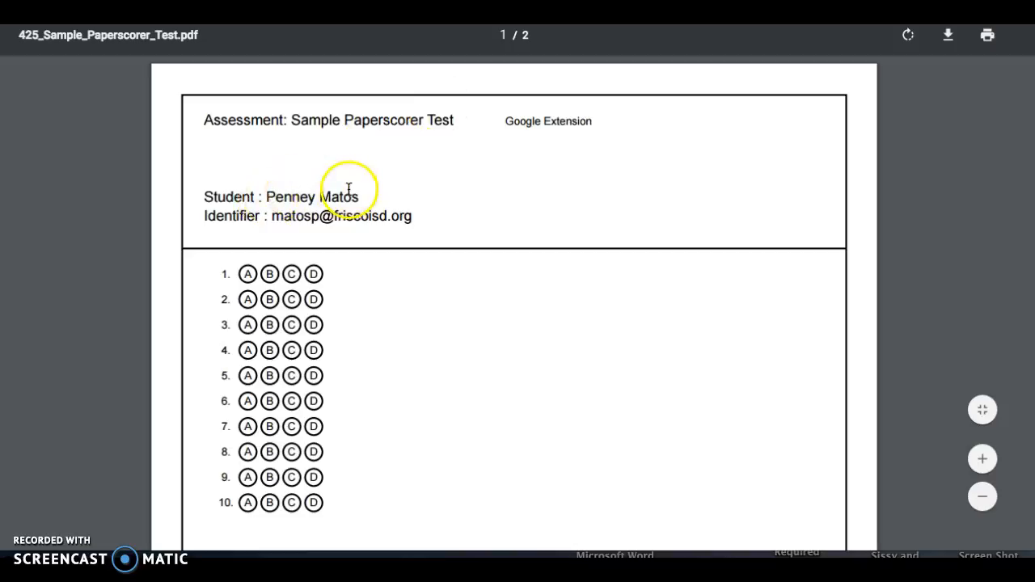
Scroll through both PDF pages to check each student's bubble sheet
scroll(388, 225, down, 1)
scroll(389, 226, down, 3)
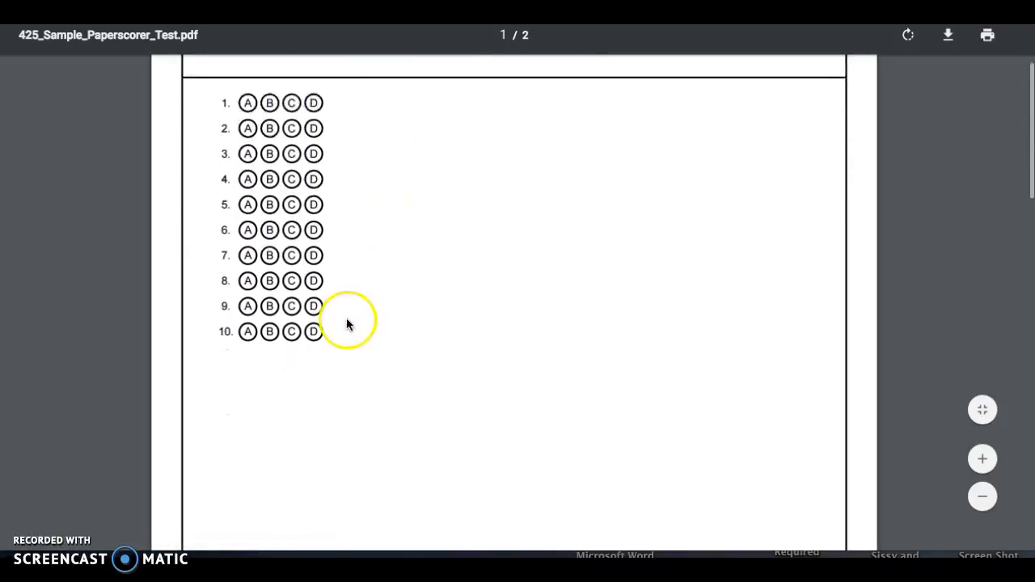
scroll(347, 324, down, 8)
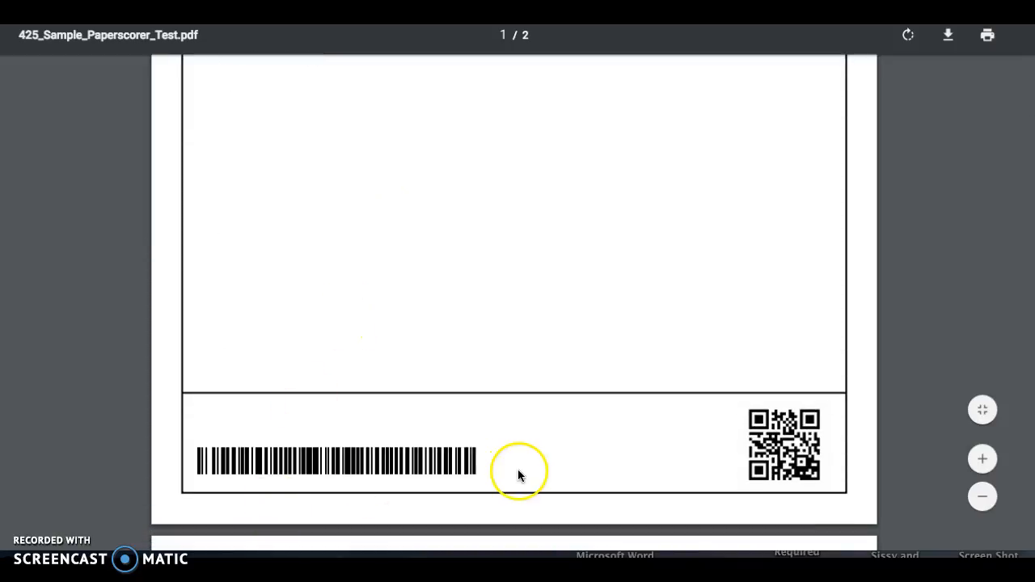
scroll(673, 455, down, 1)
scroll(675, 455, down, 12)
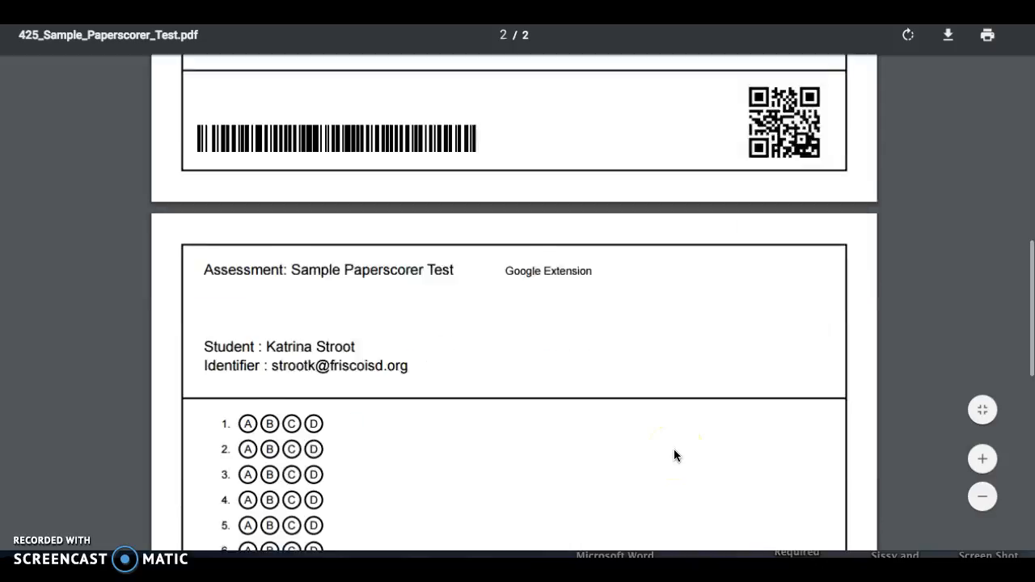
scroll(675, 455, down, 3)
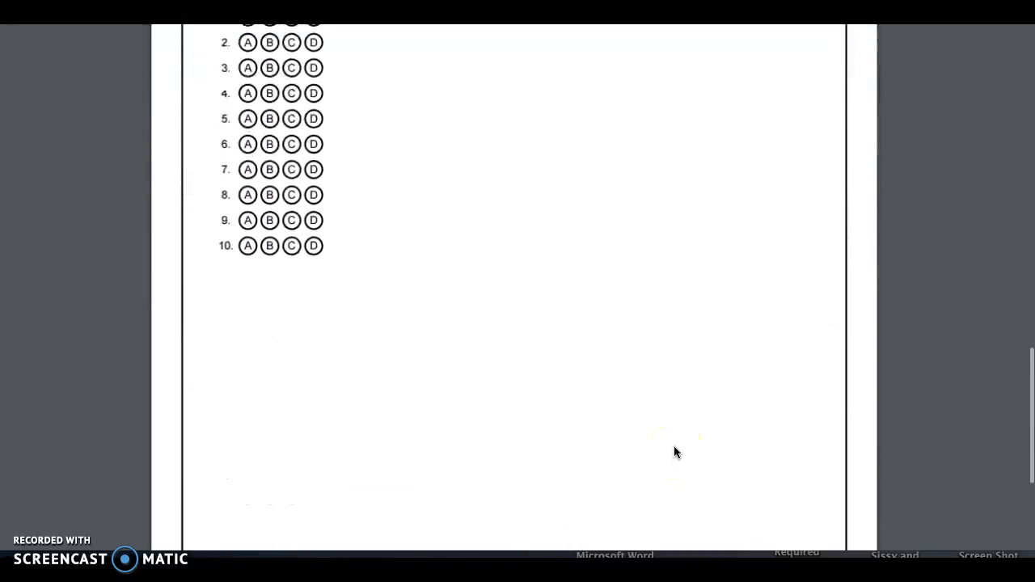
scroll(674, 464, up, 9)
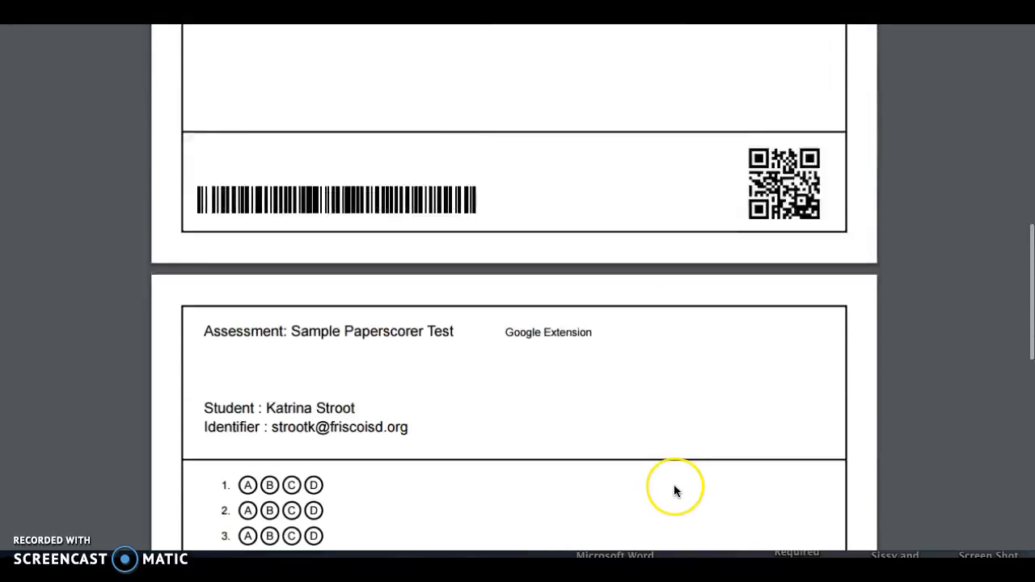
scroll(674, 486, up, 3)
scroll(674, 485, down, 15)
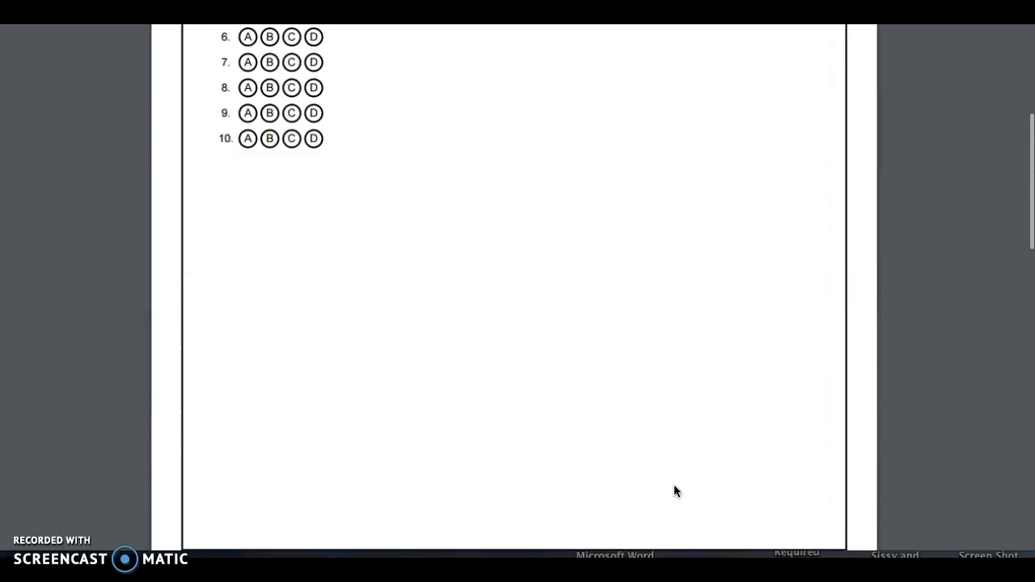
scroll(674, 485, down, 14)
scroll(674, 477, up, 1)
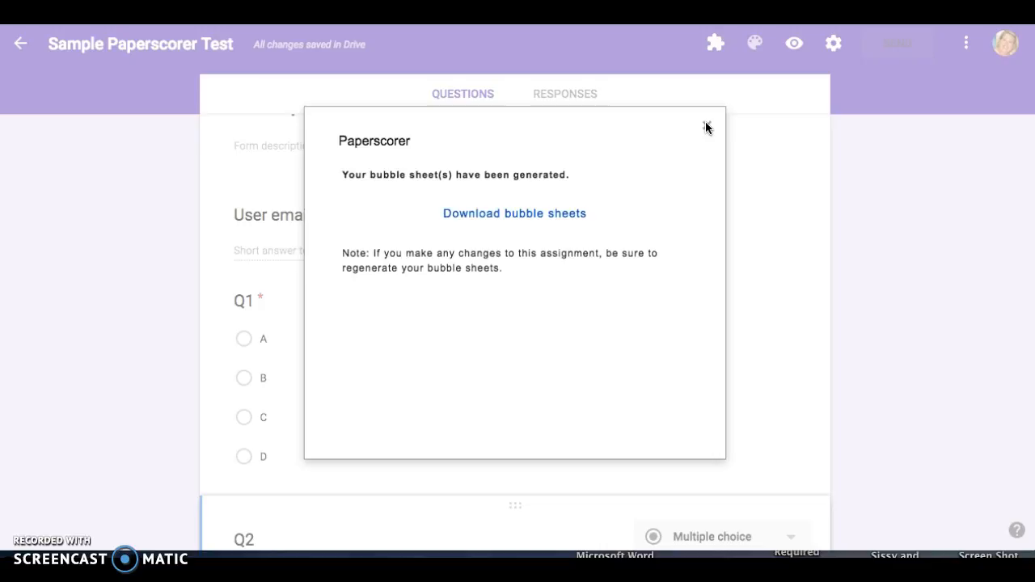
Import Paperscorer's captured scores into the form and open its 2 responses
click(706, 127)
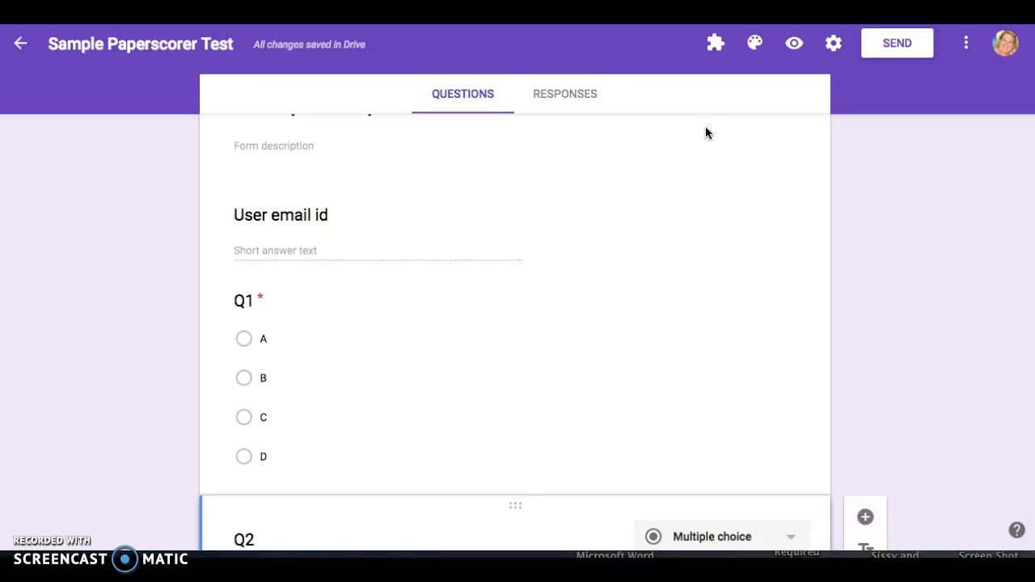
click(716, 46)
click(737, 231)
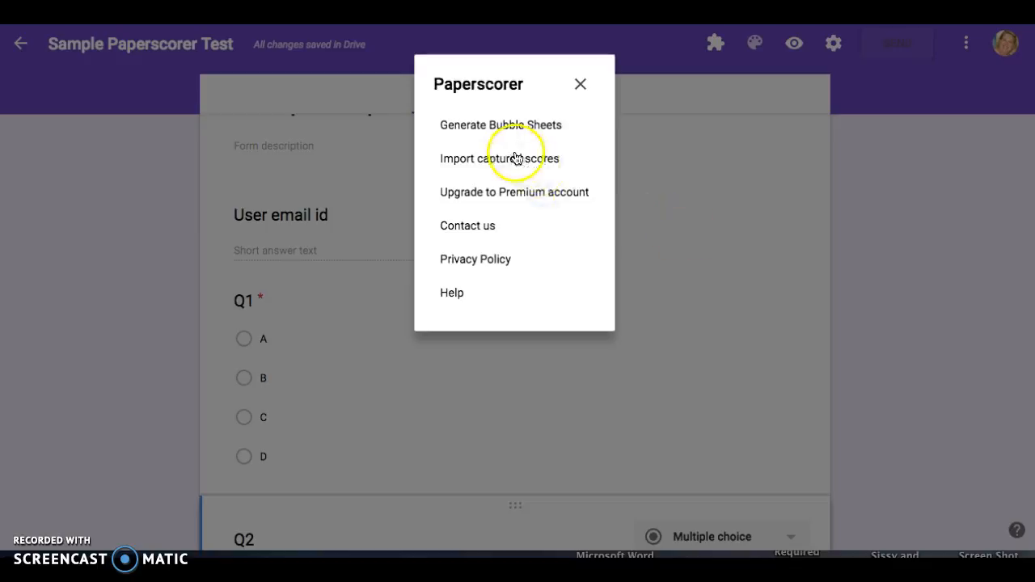
click(515, 157)
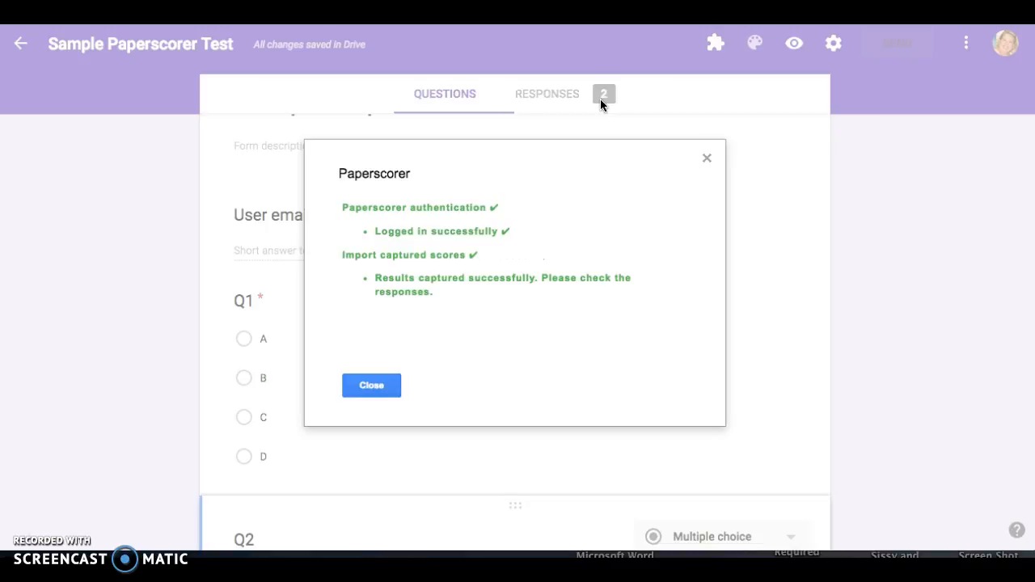
click(387, 388)
click(558, 98)
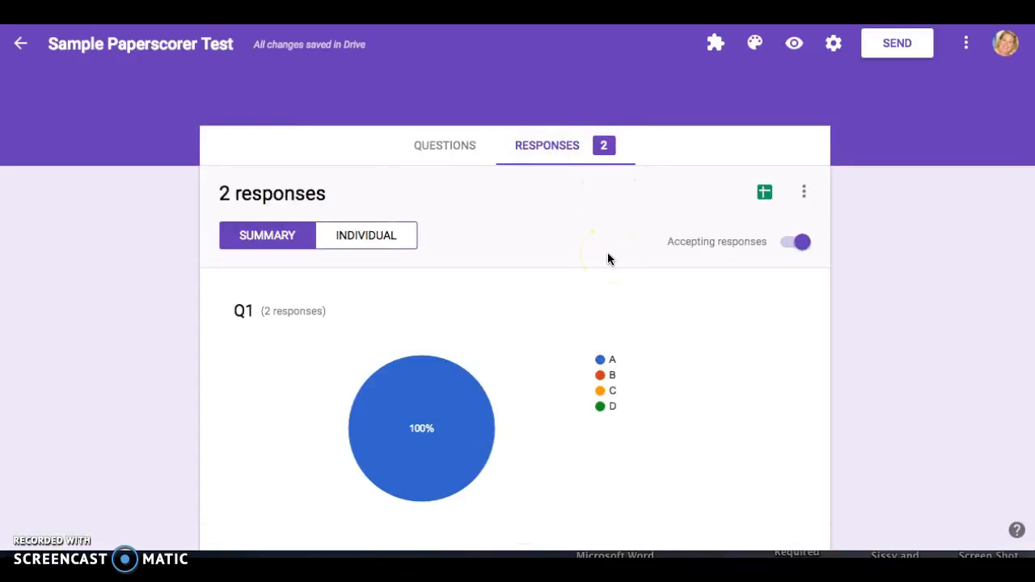
Review the Summary charts, including Q2's answer breakdown, then switch to Individual responses
scroll(607, 258, down, 2)
scroll(607, 252, down, 4)
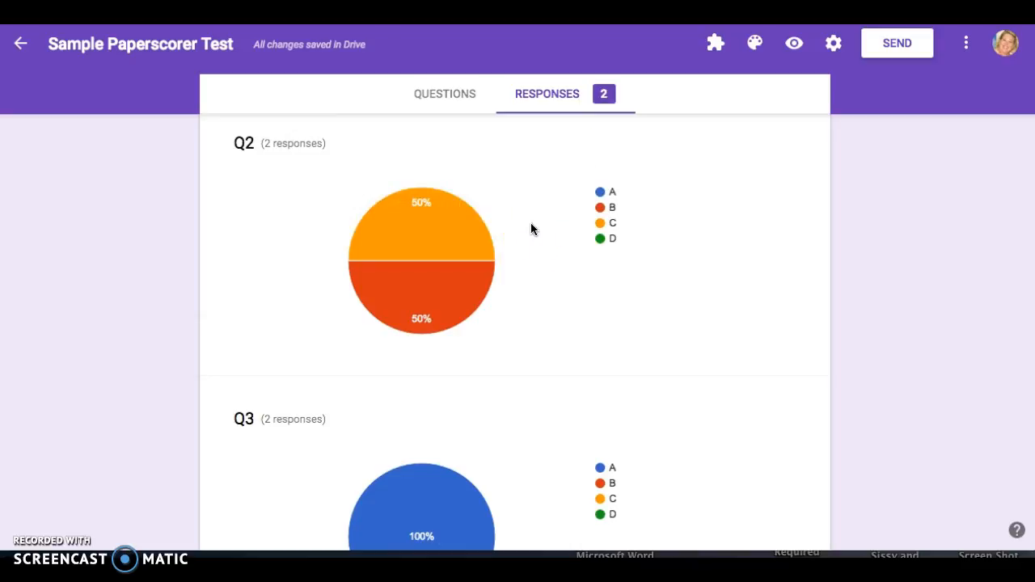
click(407, 242)
click(536, 226)
click(549, 109)
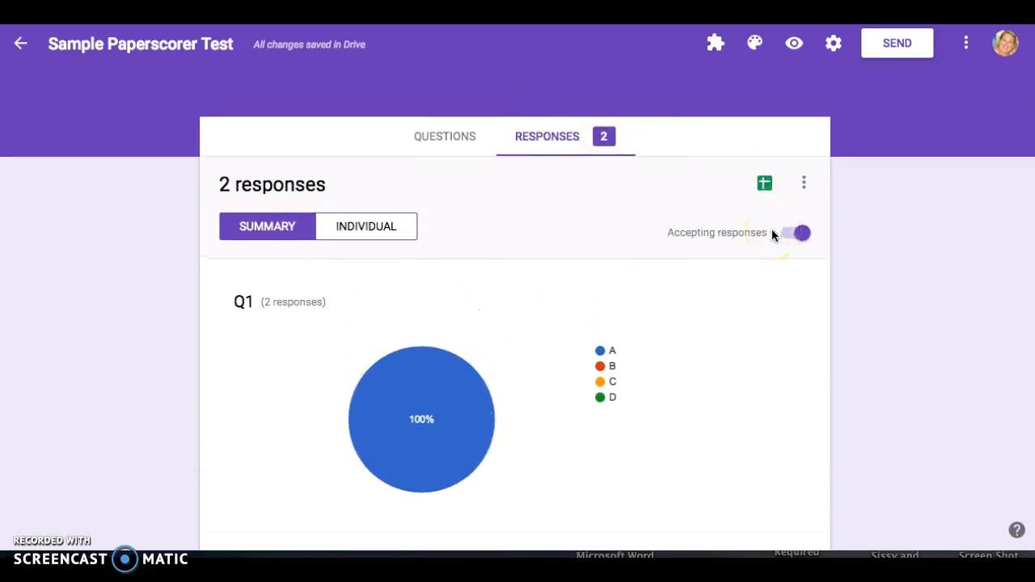
click(390, 215)
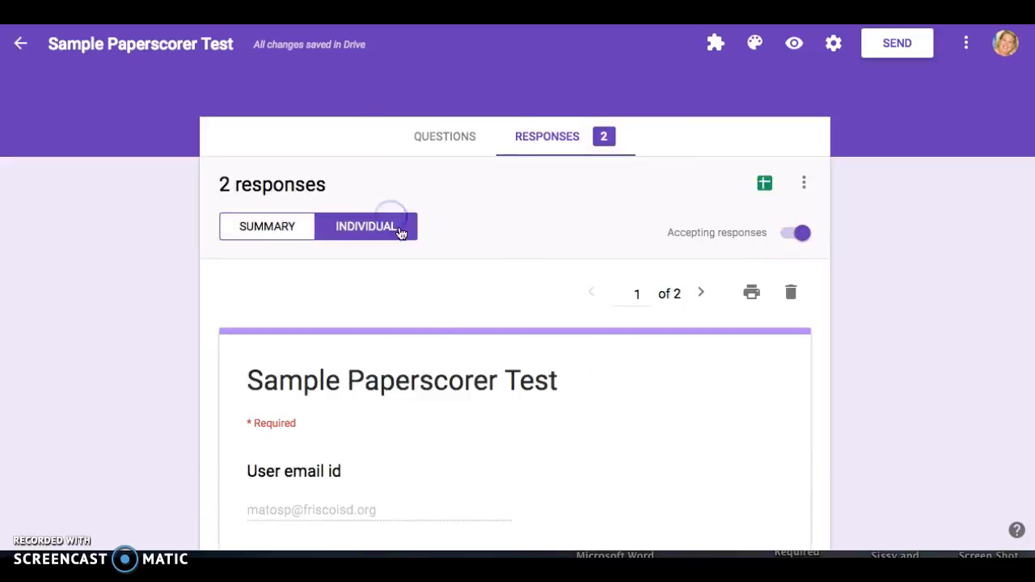
Create the linked spreadsheet Sample Paperscorer Test (Responses) and return to the form
scroll(469, 386, down, 5)
scroll(468, 390, down, 12)
scroll(469, 390, down, 8)
scroll(468, 391, up, 20)
click(514, 368)
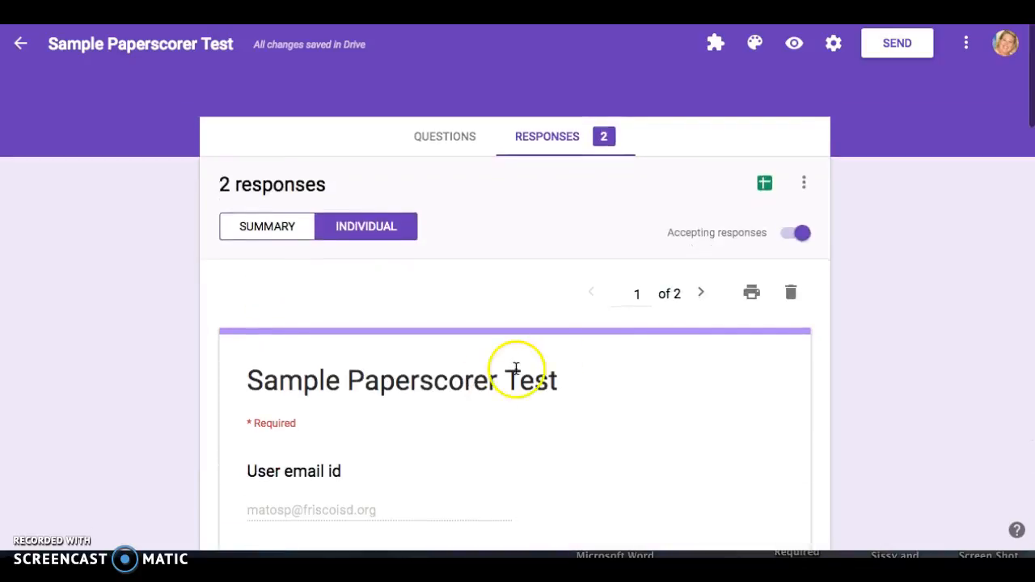
click(773, 183)
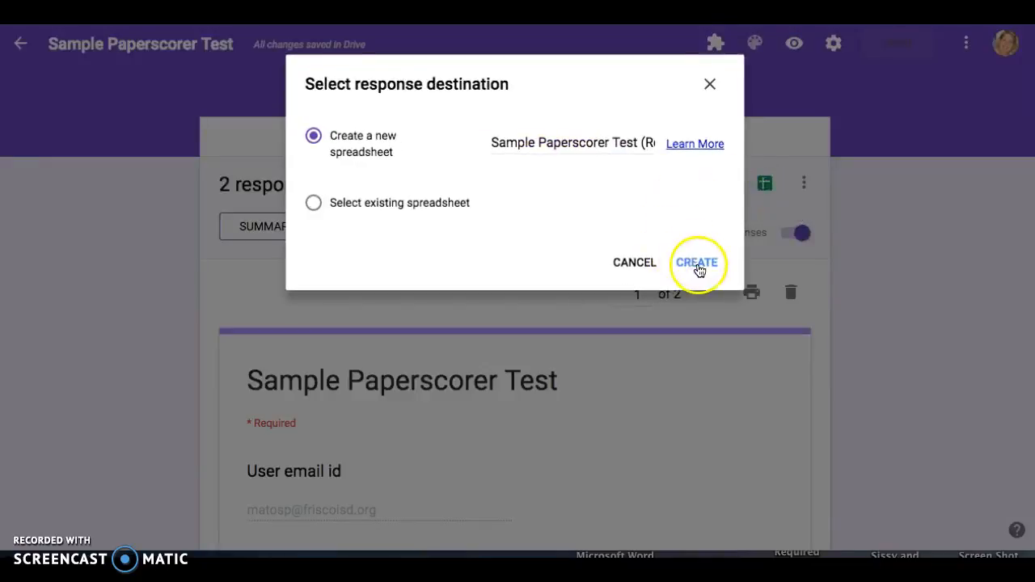
click(699, 266)
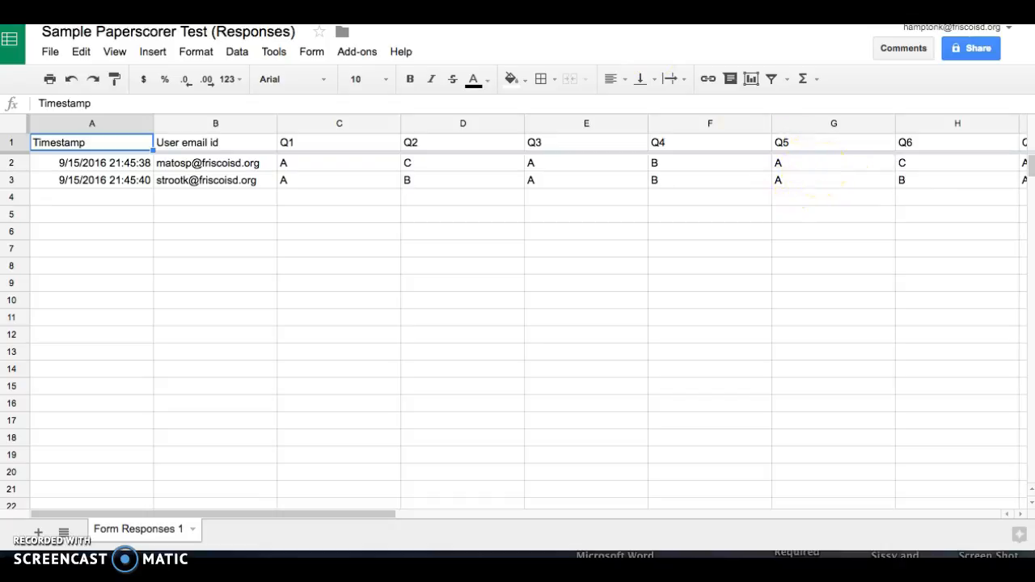
key(ctrl+Tab)
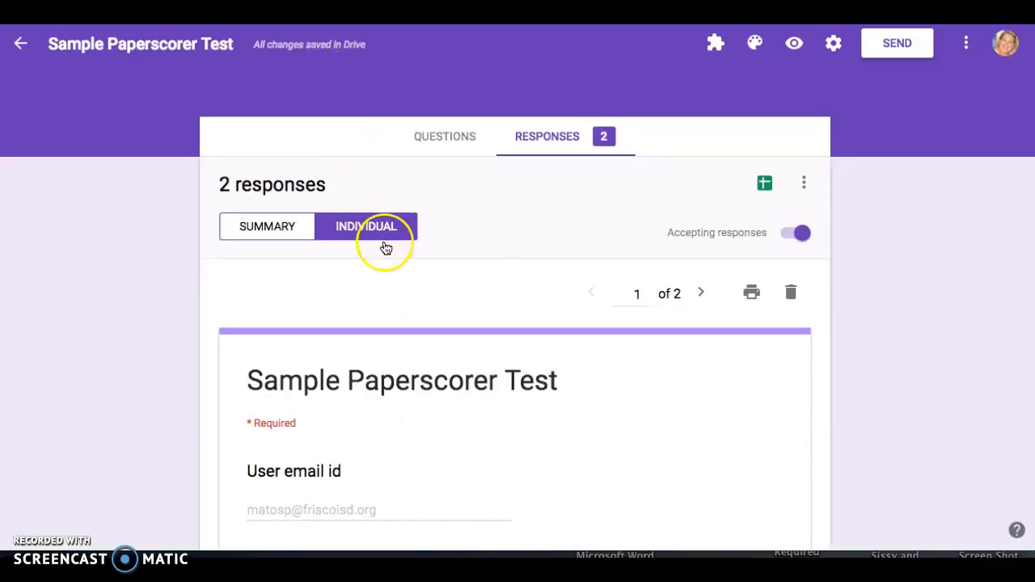
Preview the form as a respondent and enter the student's email address
click(794, 43)
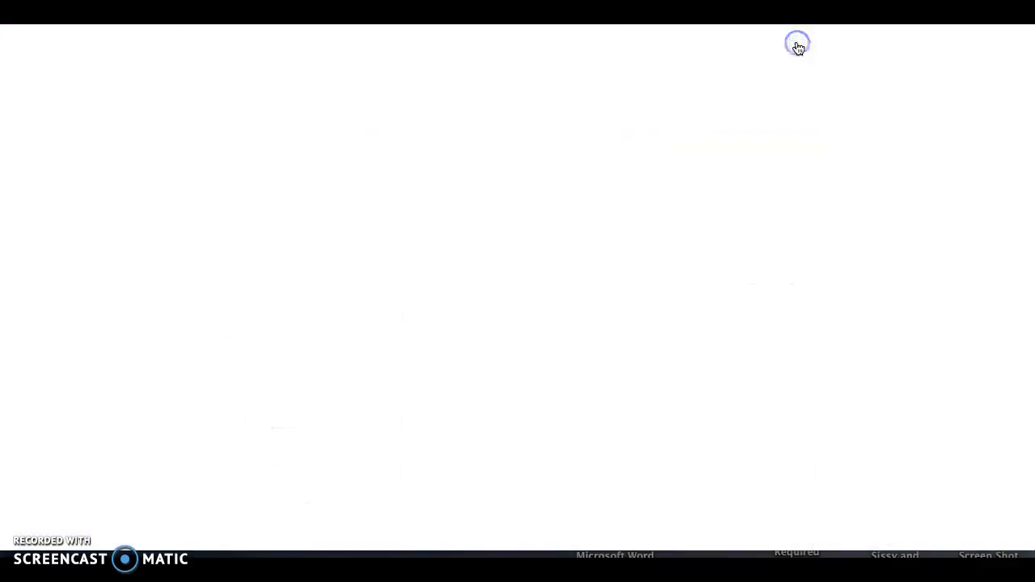
click(325, 337)
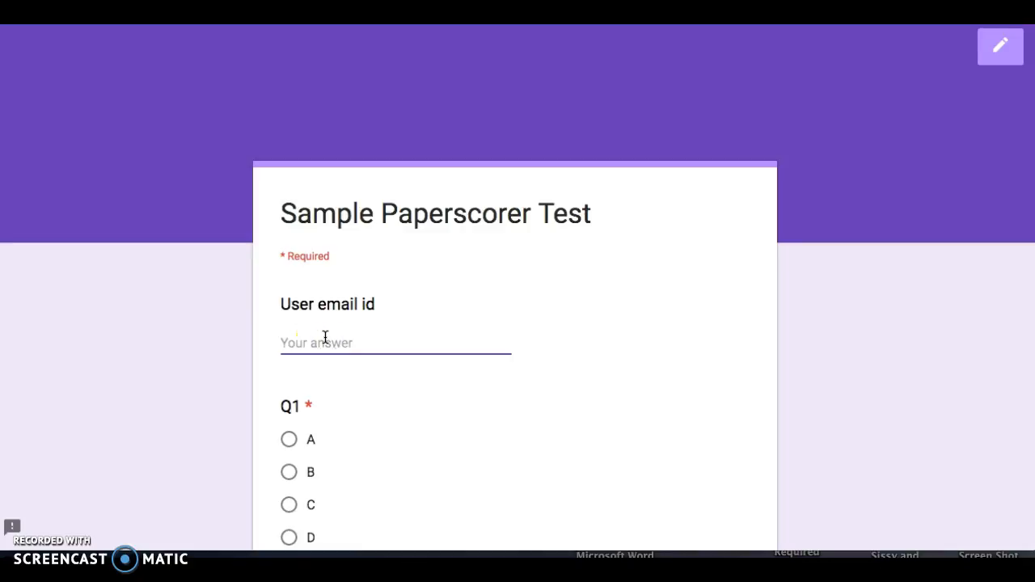
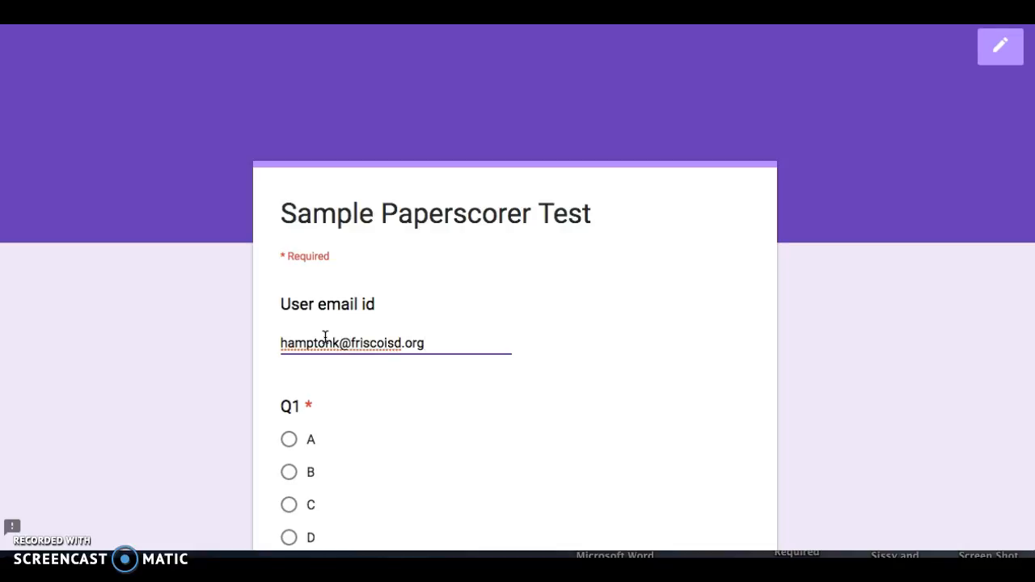
Answer A, B, A, B, A, B for Q1–Q6
scroll(378, 438, down, 2)
click(289, 298)
scroll(289, 307, down, 2)
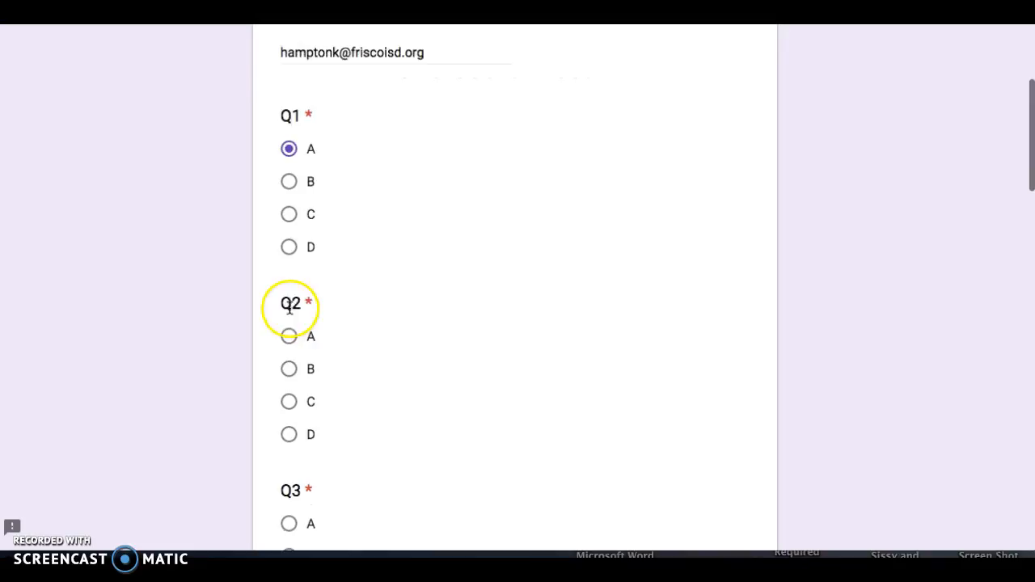
click(289, 369)
scroll(289, 368, down, 3)
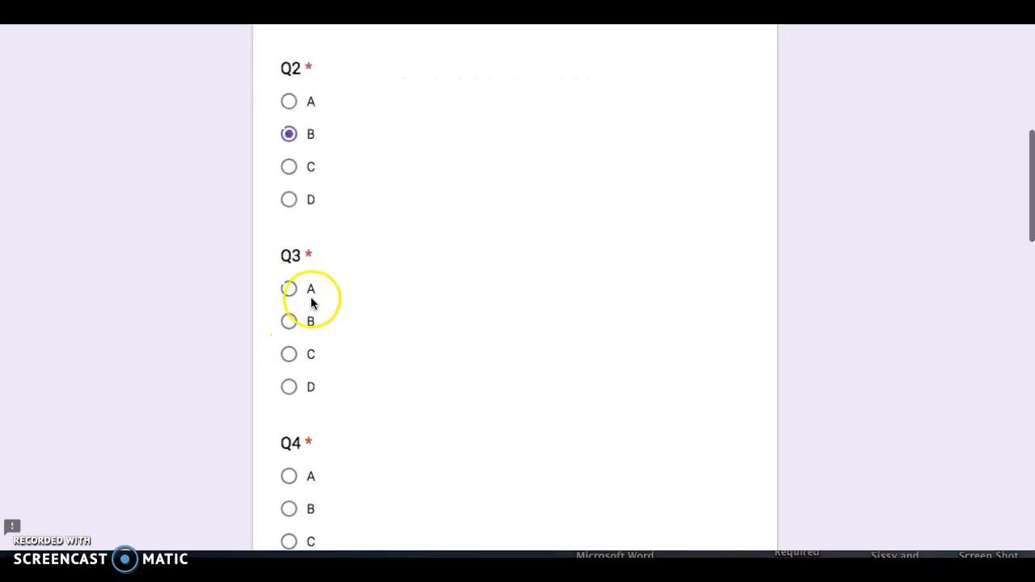
click(286, 292)
scroll(332, 316, down, 2)
click(289, 359)
scroll(388, 352, down, 3)
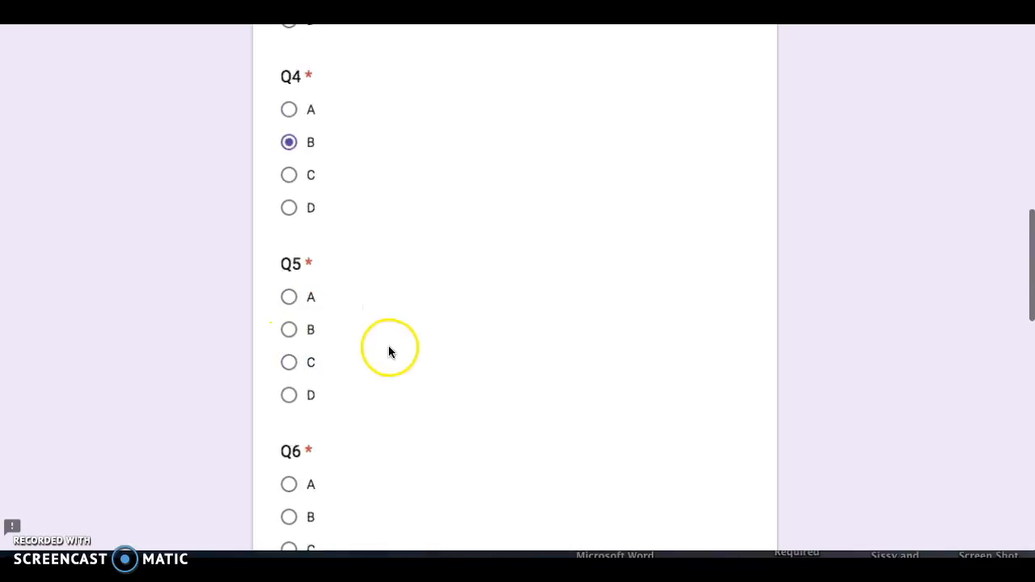
scroll(389, 352, down, 1)
click(293, 218)
click(288, 435)
Answer A, B, A, C for Q7–Q10 and submit the quiz
scroll(374, 384, down, 2)
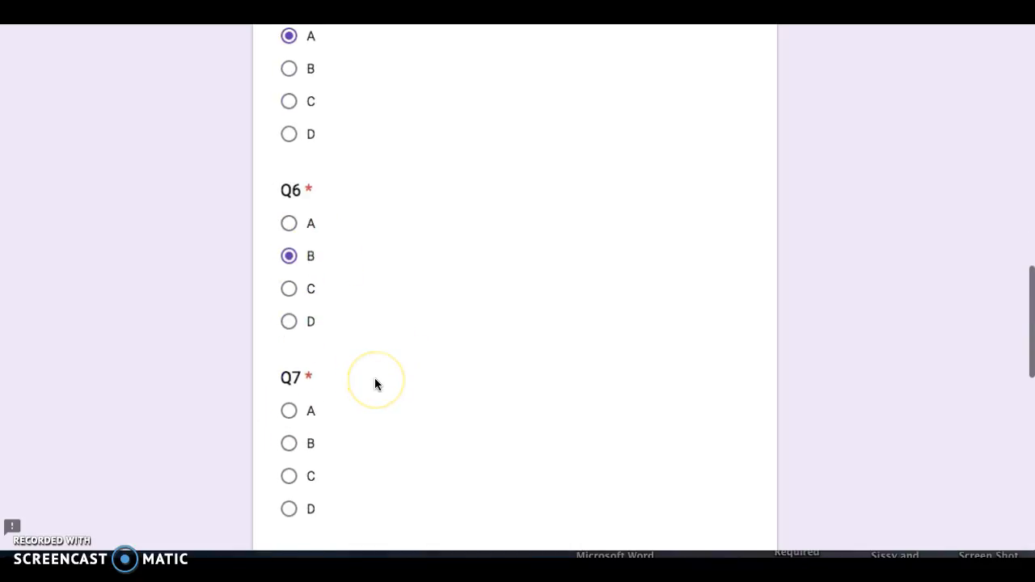
click(289, 411)
scroll(395, 384, down, 3)
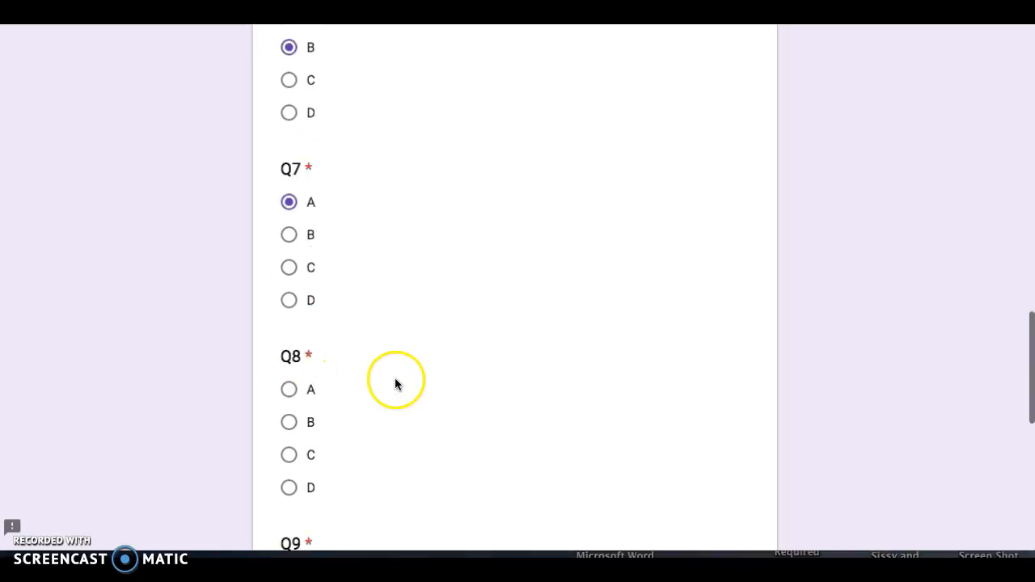
scroll(395, 384, down, 1)
click(287, 338)
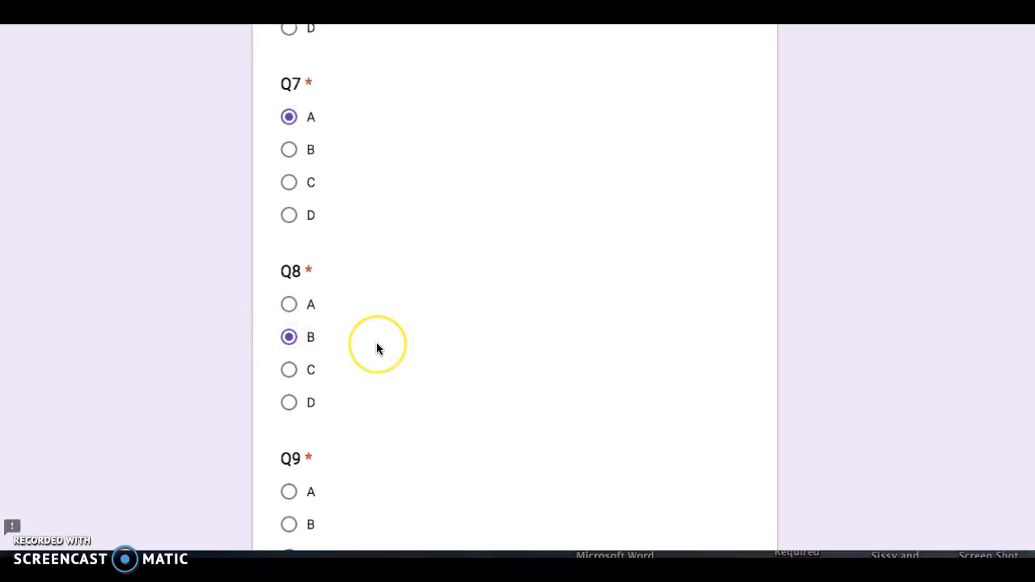
scroll(376, 342, down, 2)
click(288, 300)
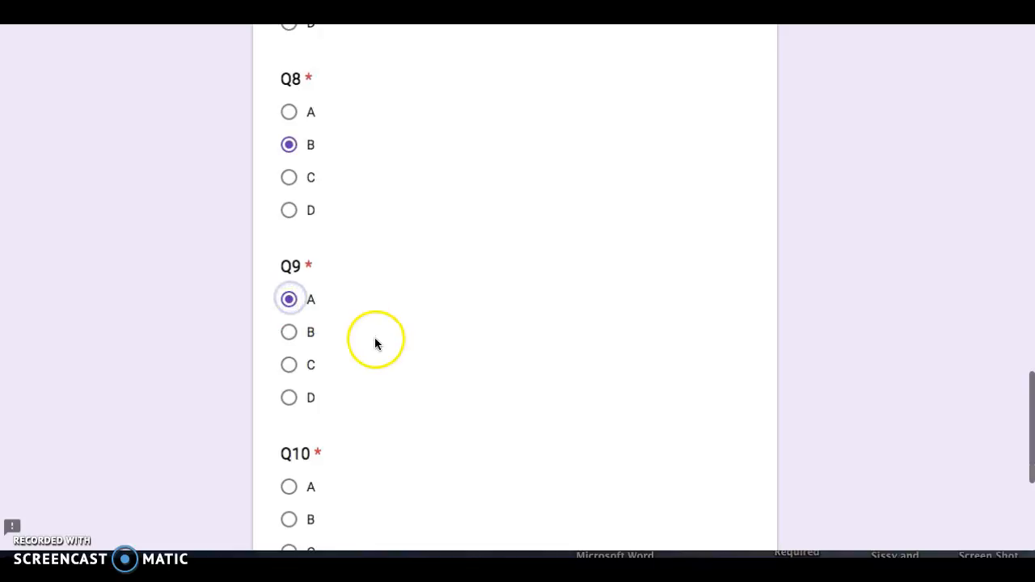
scroll(374, 337, down, 2)
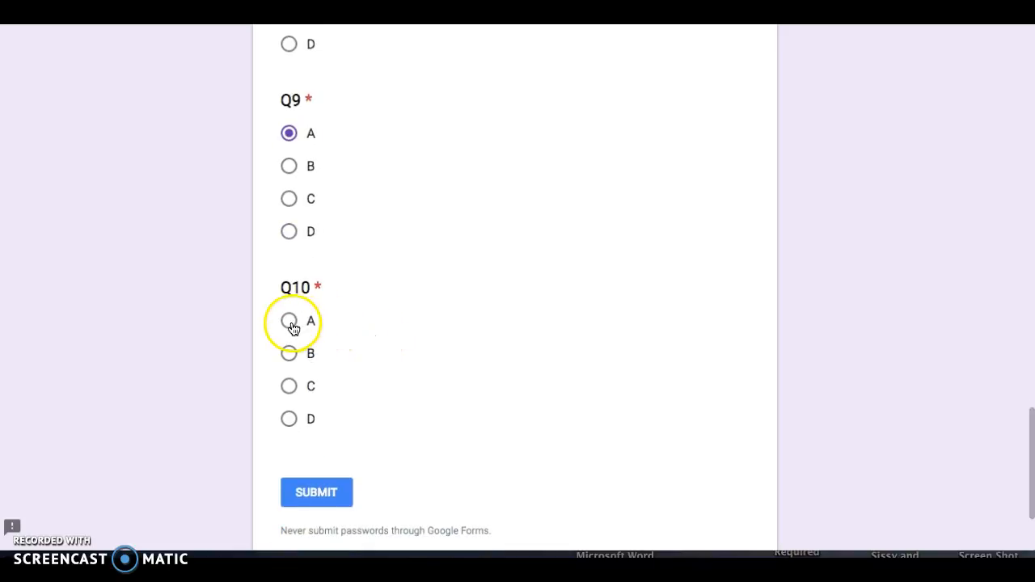
click(293, 385)
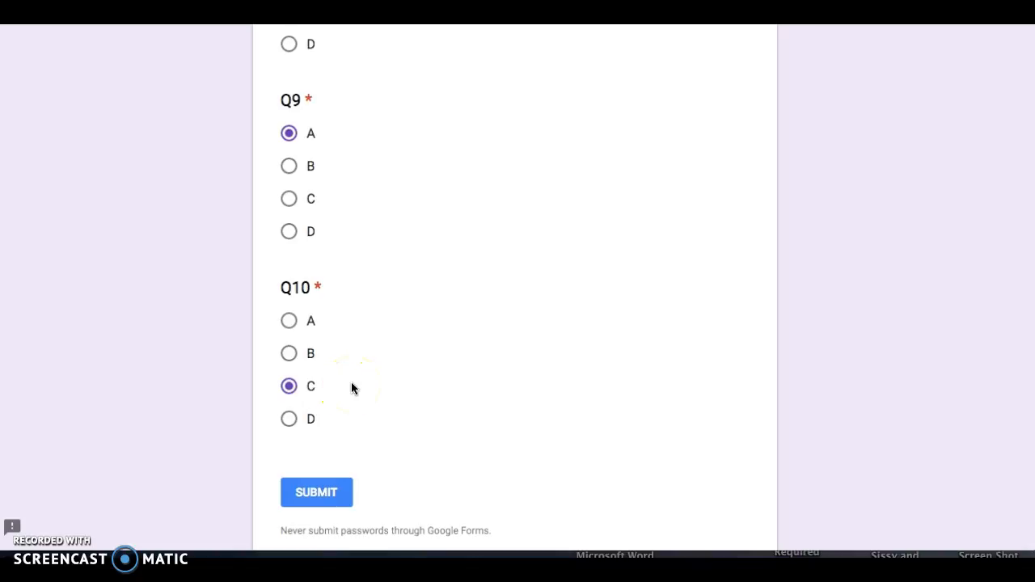
click(335, 496)
scroll(362, 472, down, 1)
click(324, 462)
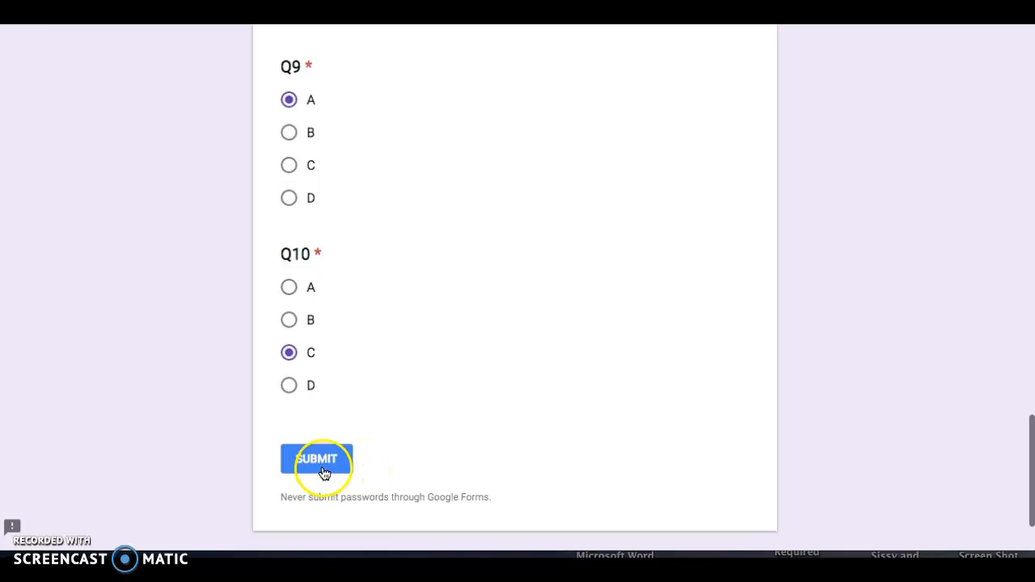
click(324, 464)
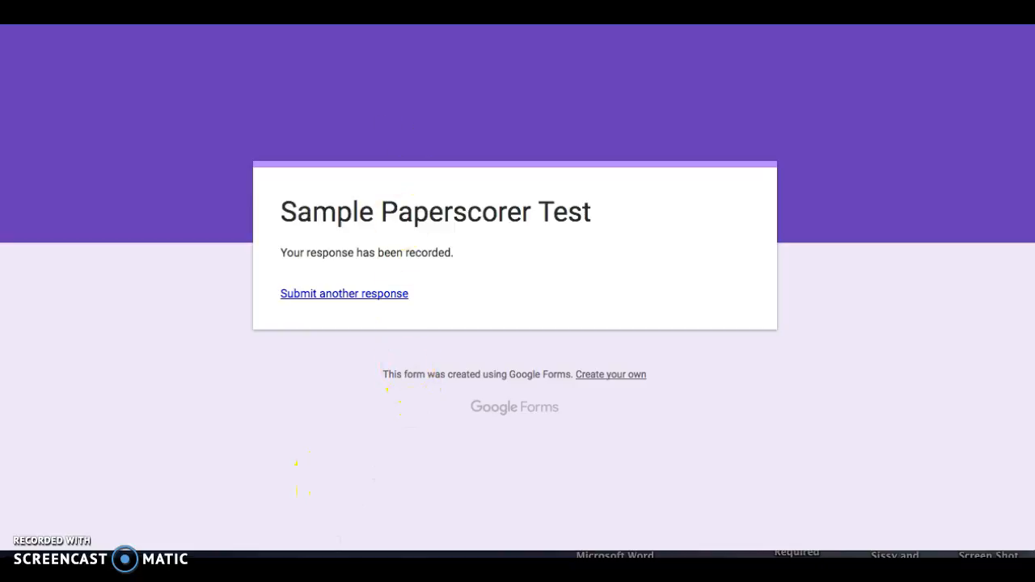
key(ctrl+Tab)
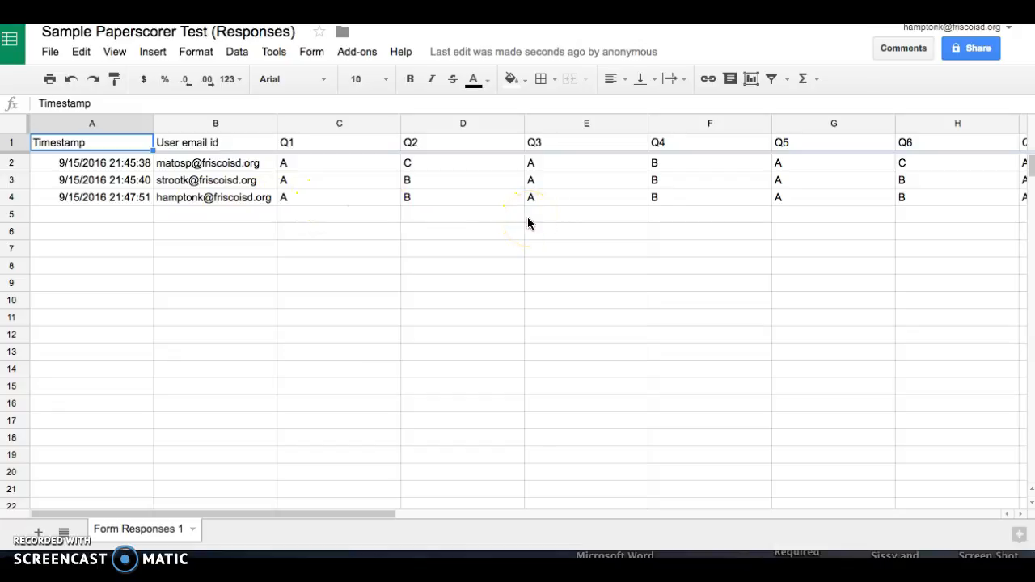
Enable Flubaroo in the responses sheet and dismiss its confirmation notice
click(373, 55)
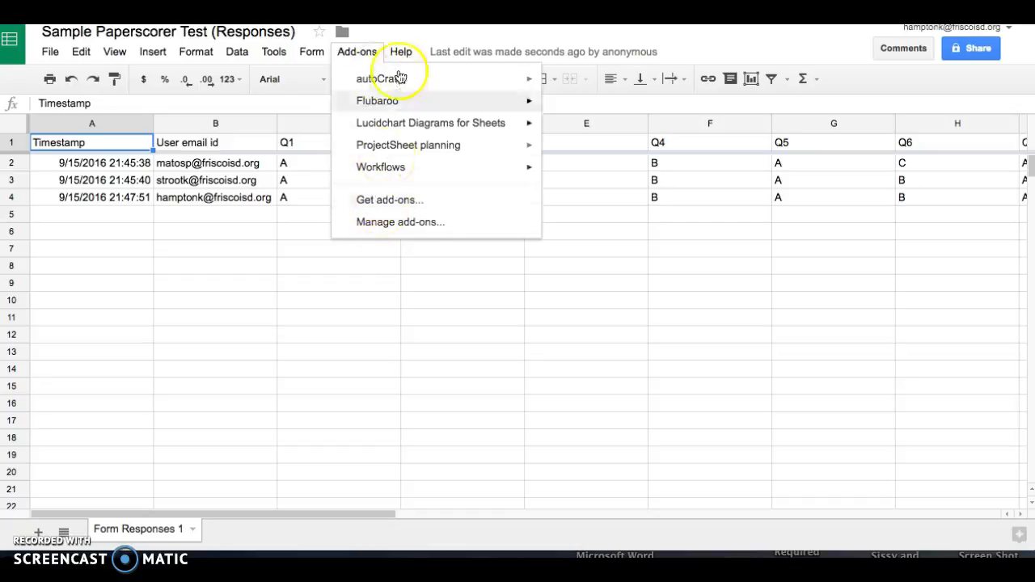
mouse_move(407, 104)
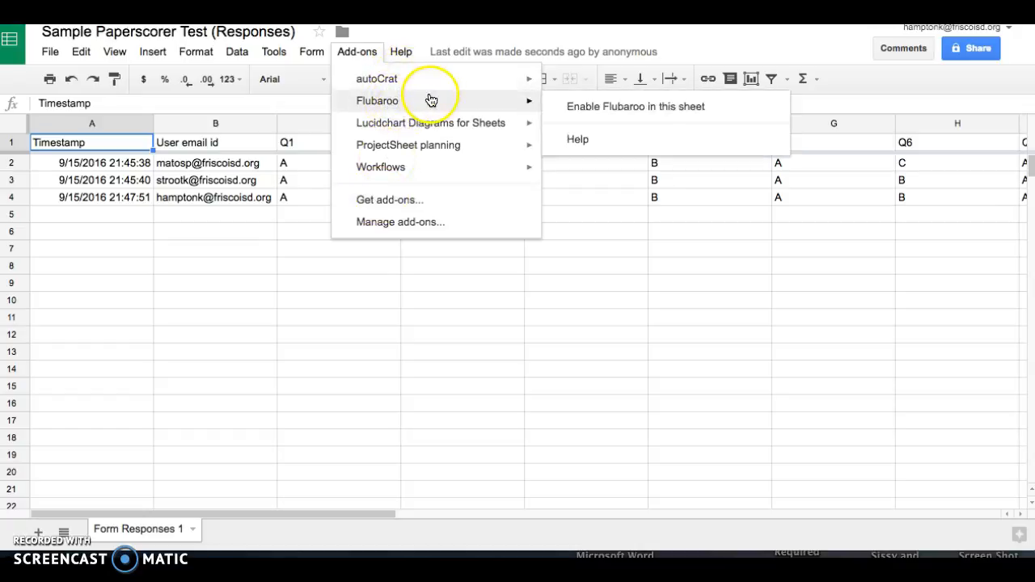
click(587, 114)
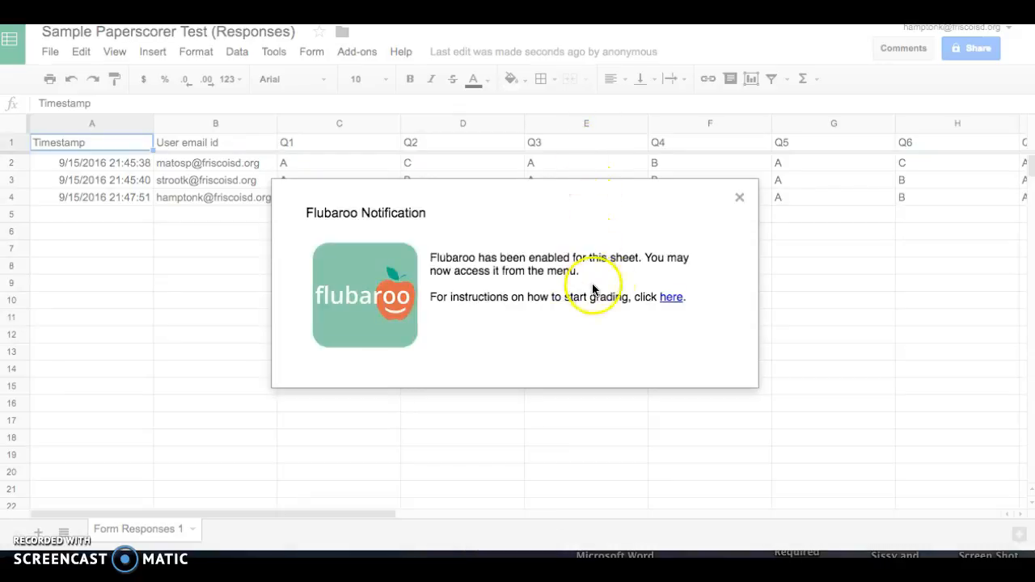
click(720, 204)
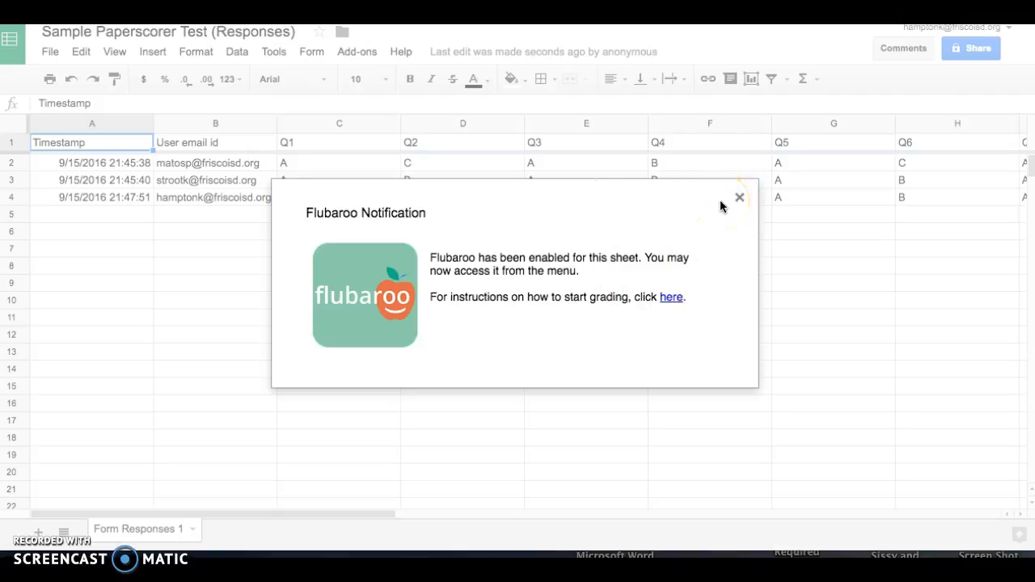
click(735, 202)
click(738, 198)
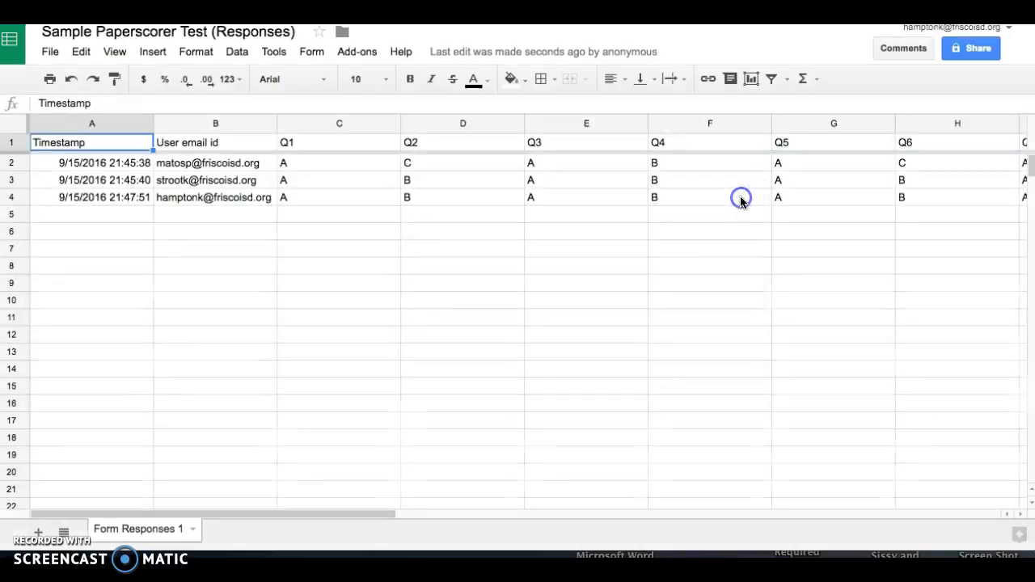
Start grading the assignment from the Flubaroo add-on menu
click(348, 52)
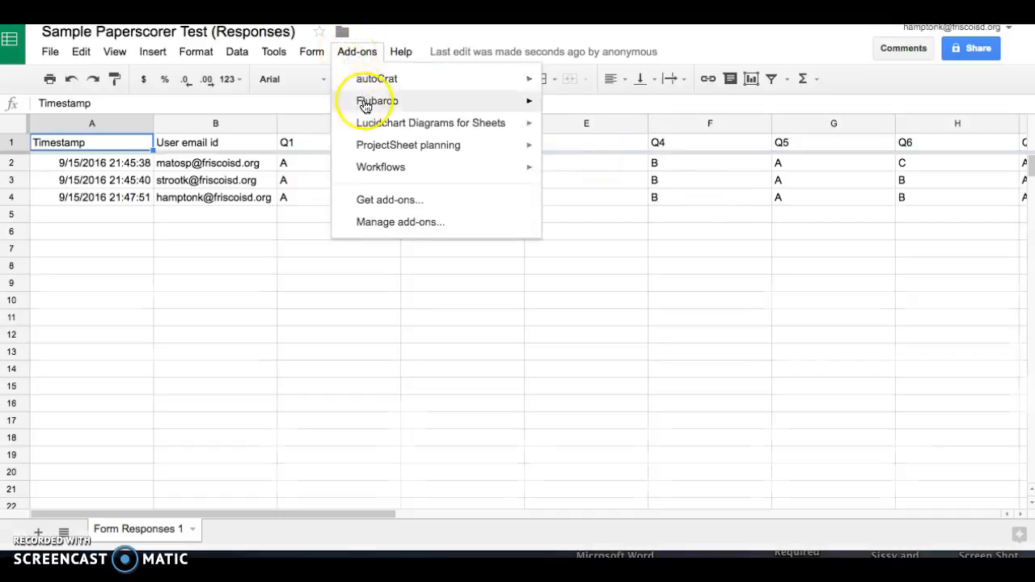
mouse_move(364, 104)
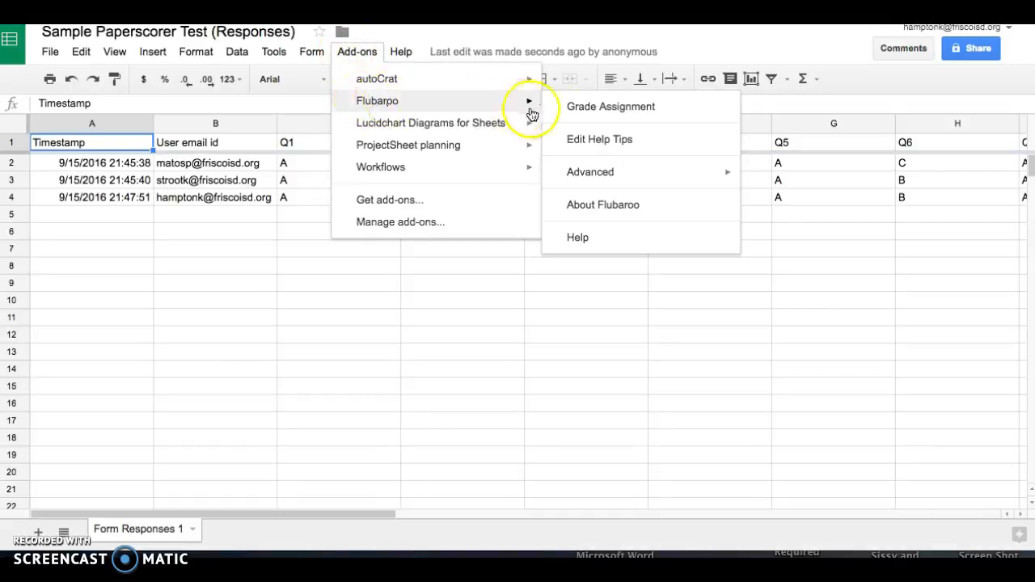
click(620, 111)
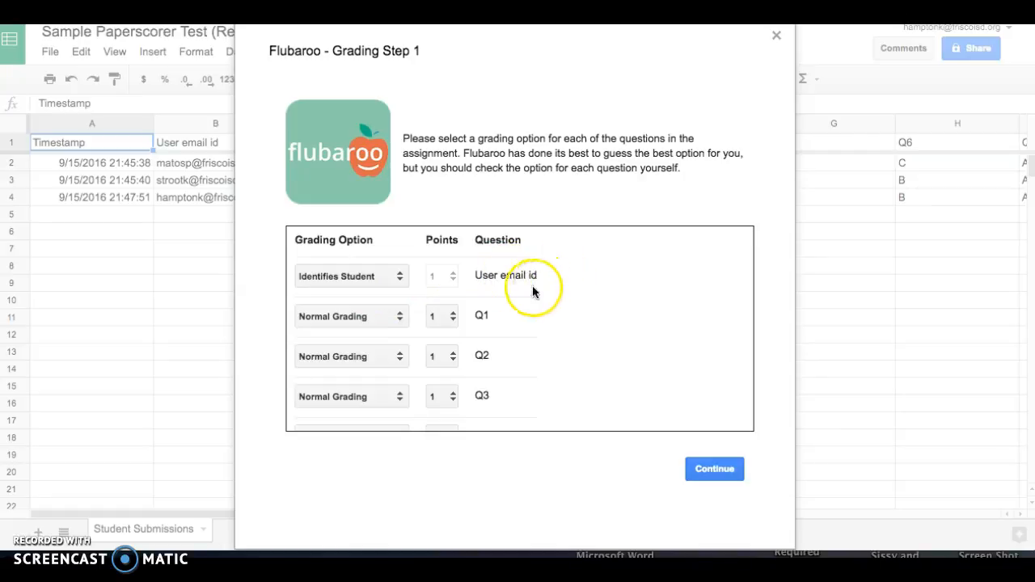
Grade the quiz with Normal Grading for Q1–Q10, using the 19:47:51 submission as the answer key
scroll(502, 320, down, 2)
scroll(502, 320, down, 5)
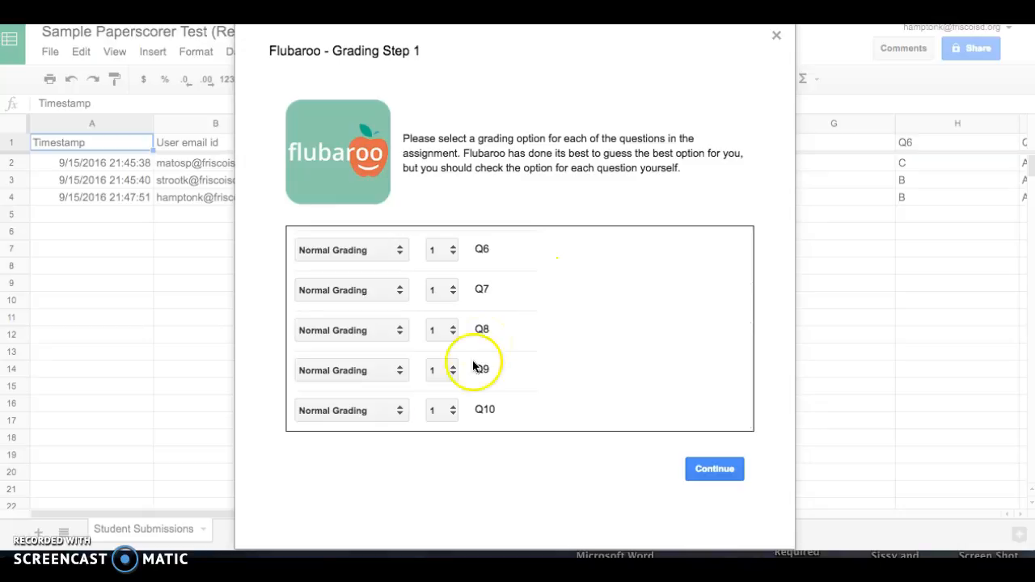
click(714, 469)
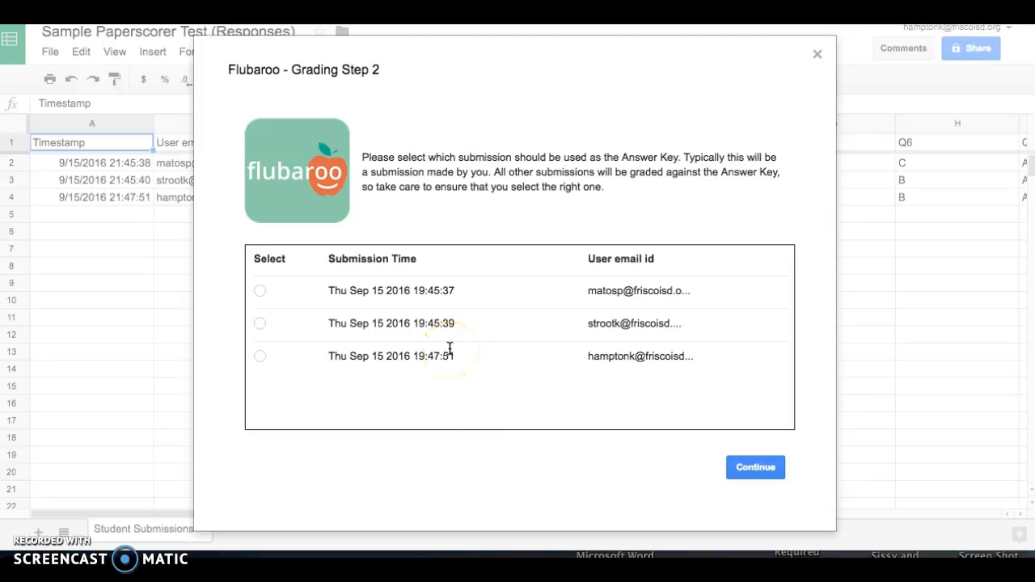
click(260, 356)
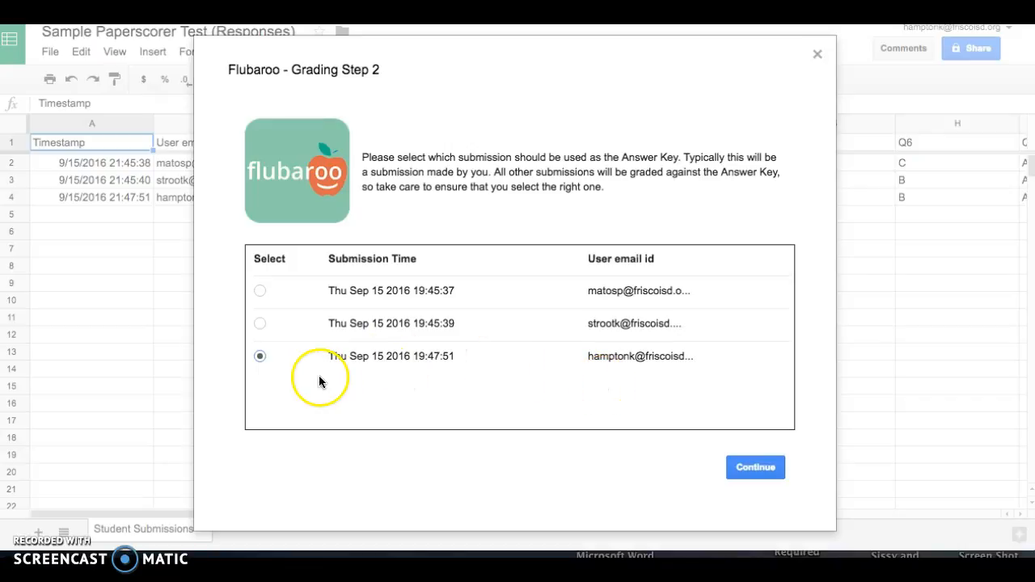
click(776, 468)
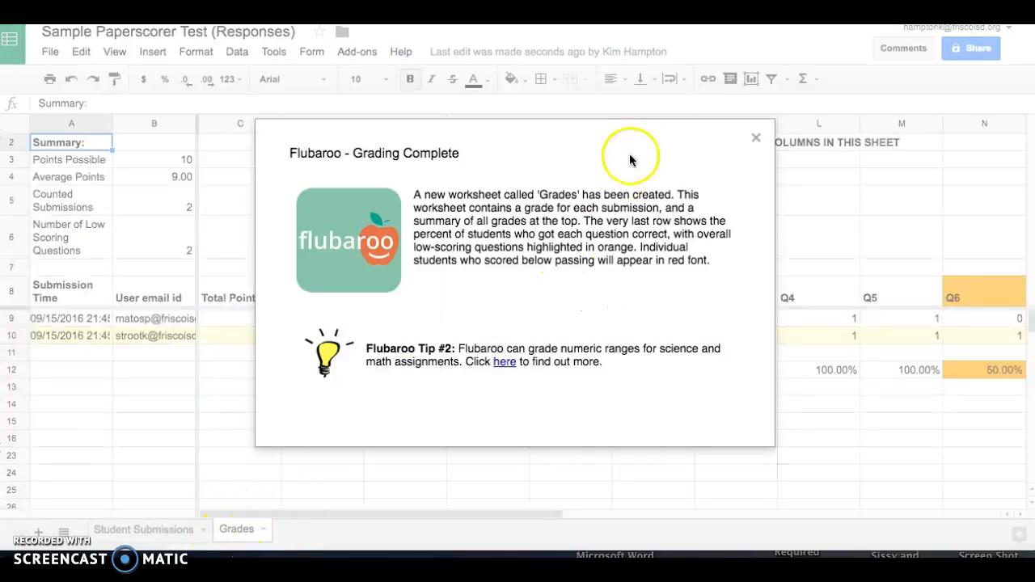
Dismiss the Grading Complete message and review the Grades sheet's totals of 8 and 10
click(755, 141)
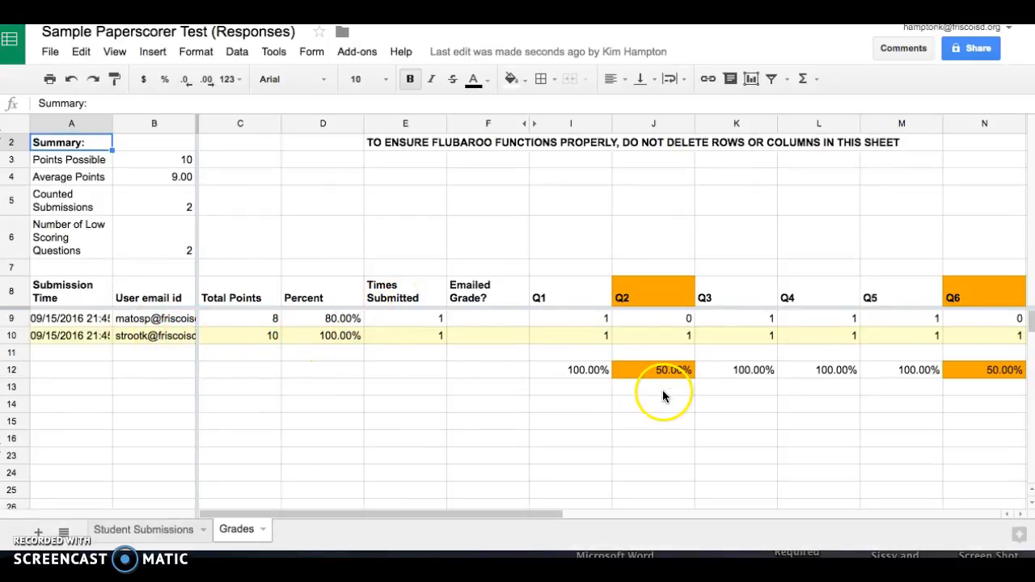
scroll(804, 381, right, 10)
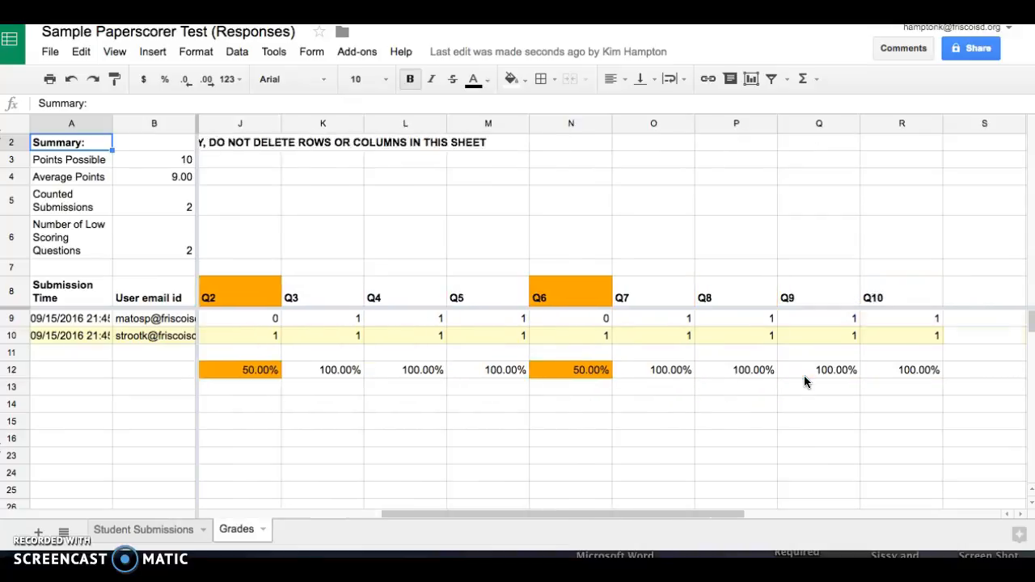
scroll(805, 377, left, 9)
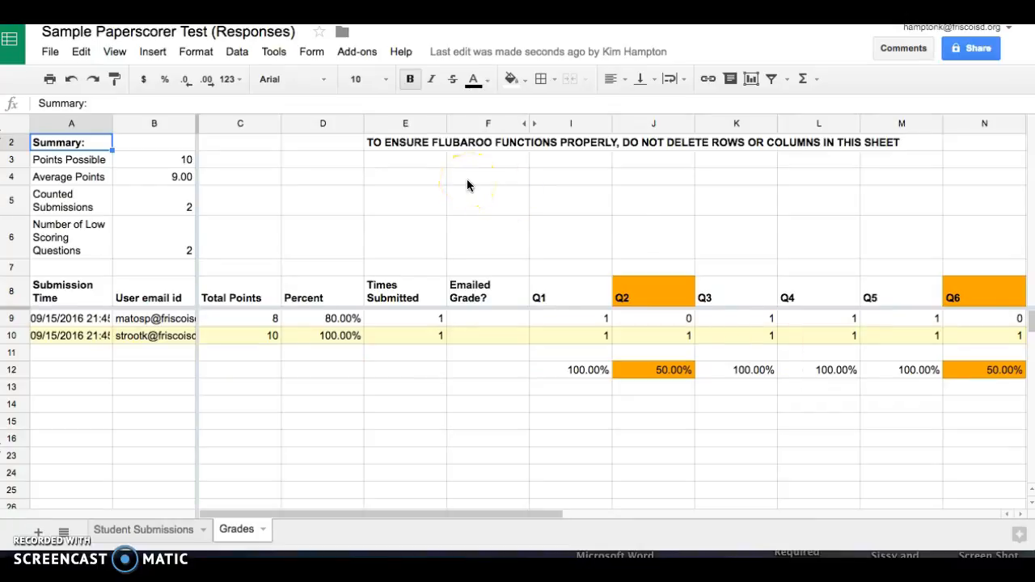
click(354, 51)
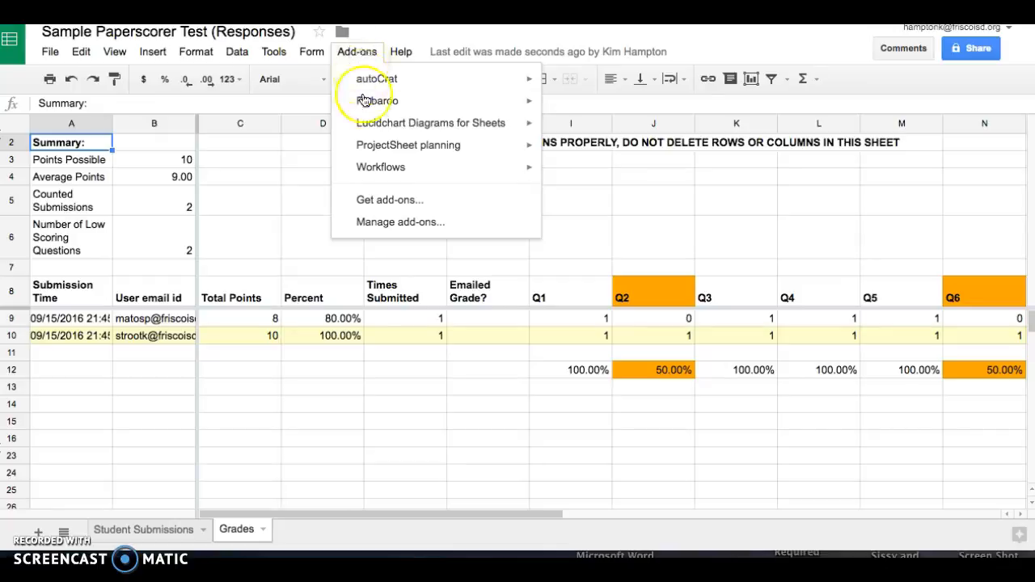
Share grades via Flubaroo with the answer key and message 'Great job on the test today! Here are your scores!'
mouse_move(365, 102)
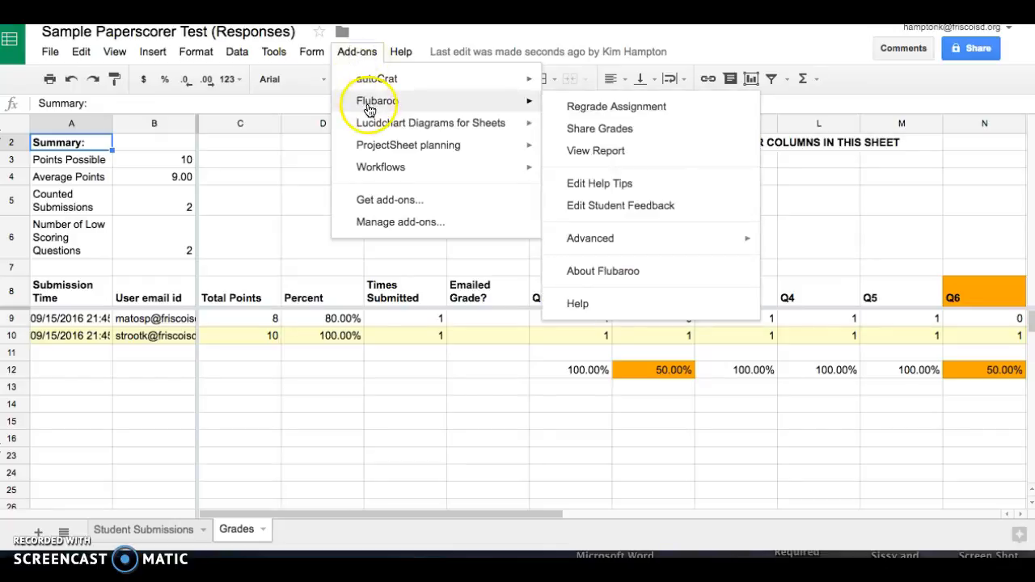
click(572, 140)
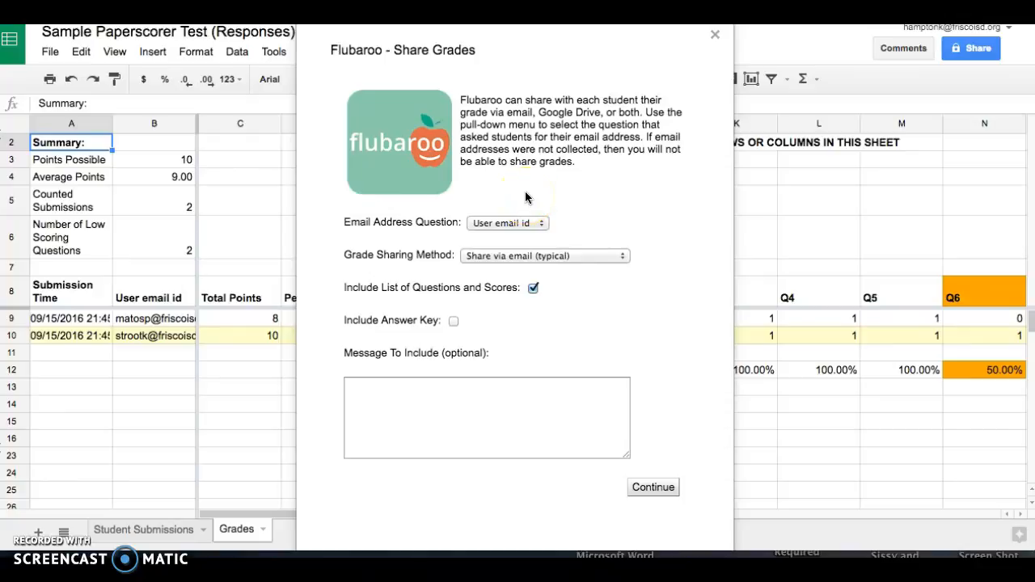
click(450, 320)
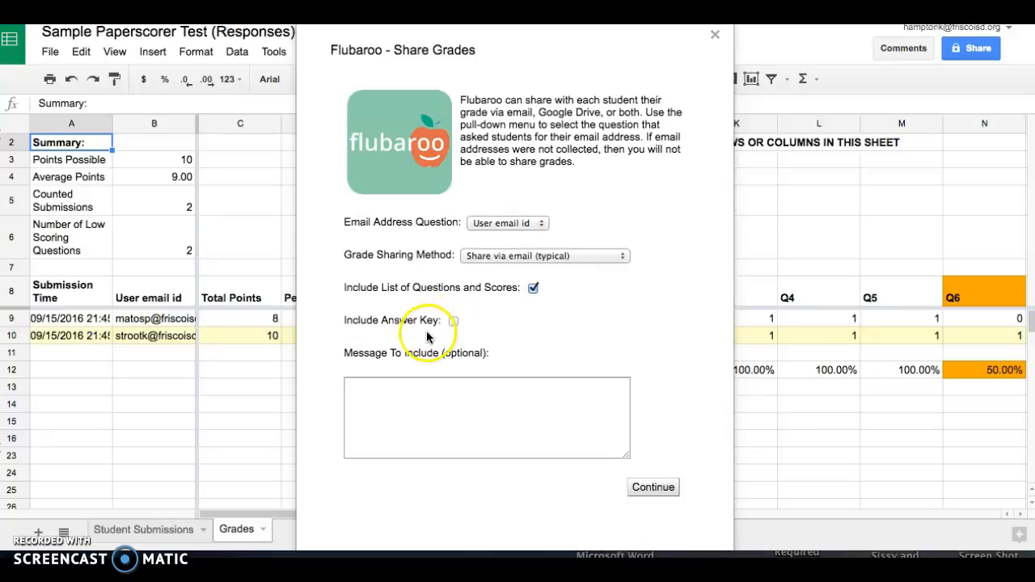
click(453, 321)
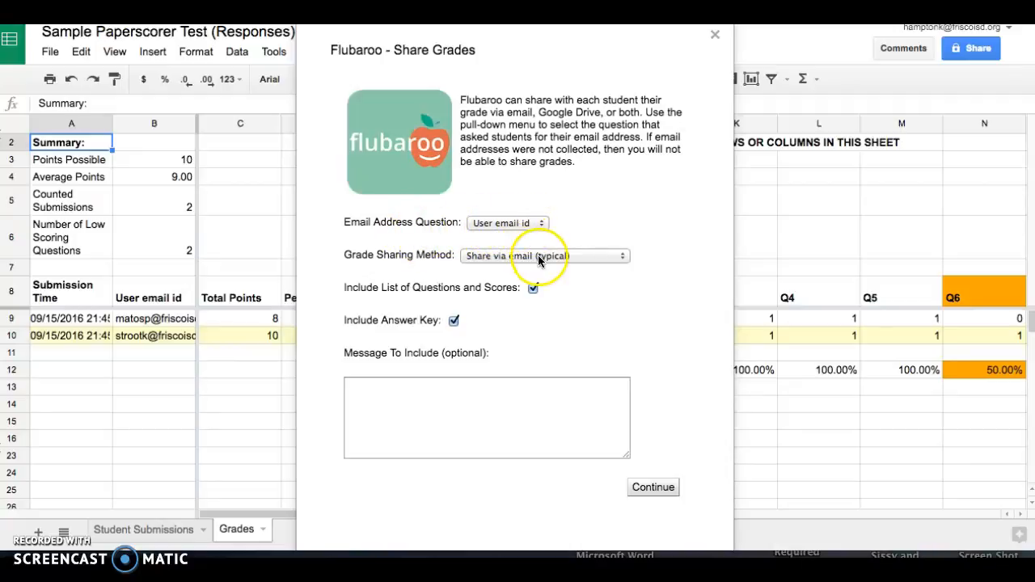
click(522, 389)
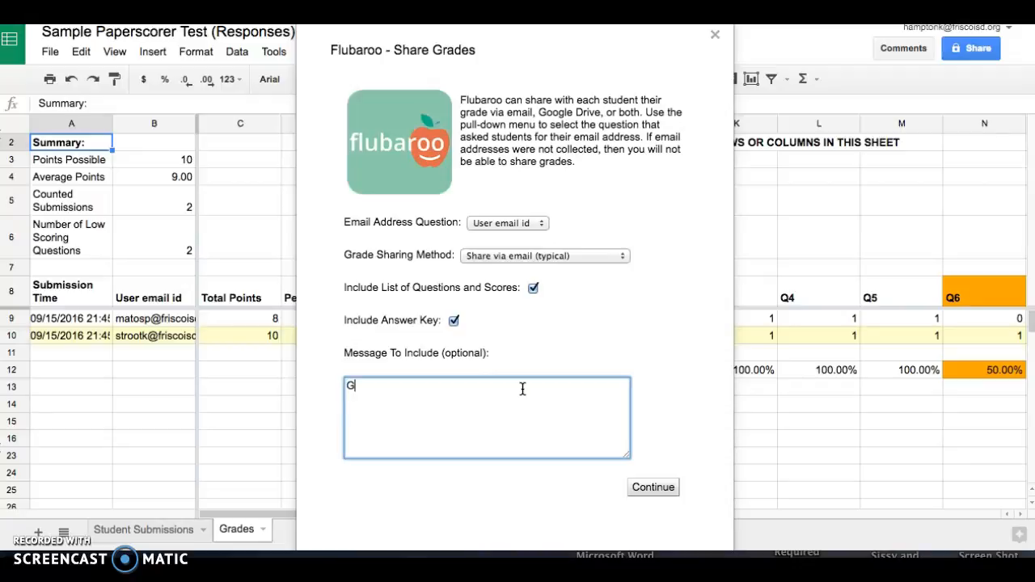
text(Great job o)
text(he )
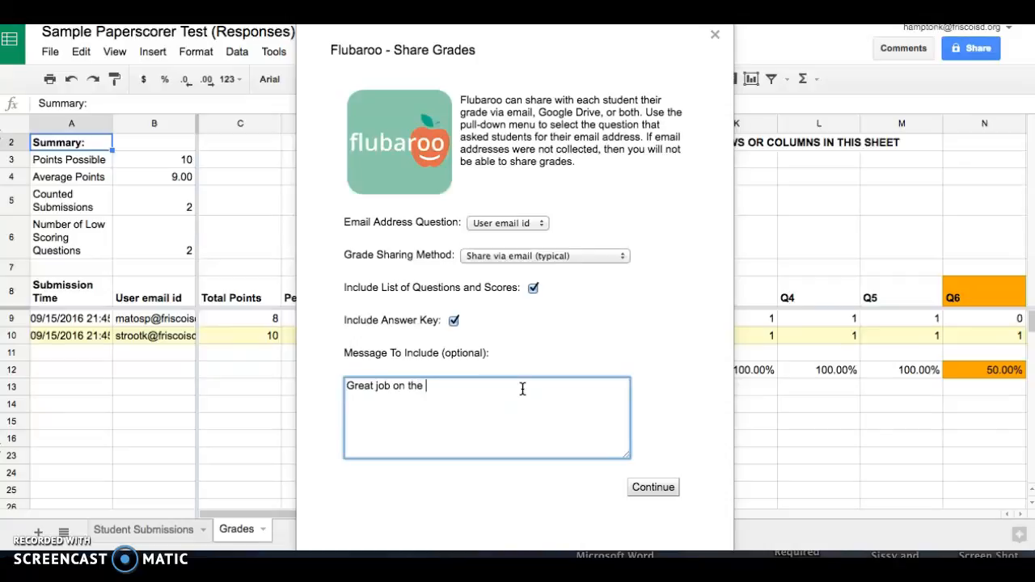
text(test today! Here are your scoes)
key(BackSpace)
key(BackSpace)
text(res!)
click(668, 490)
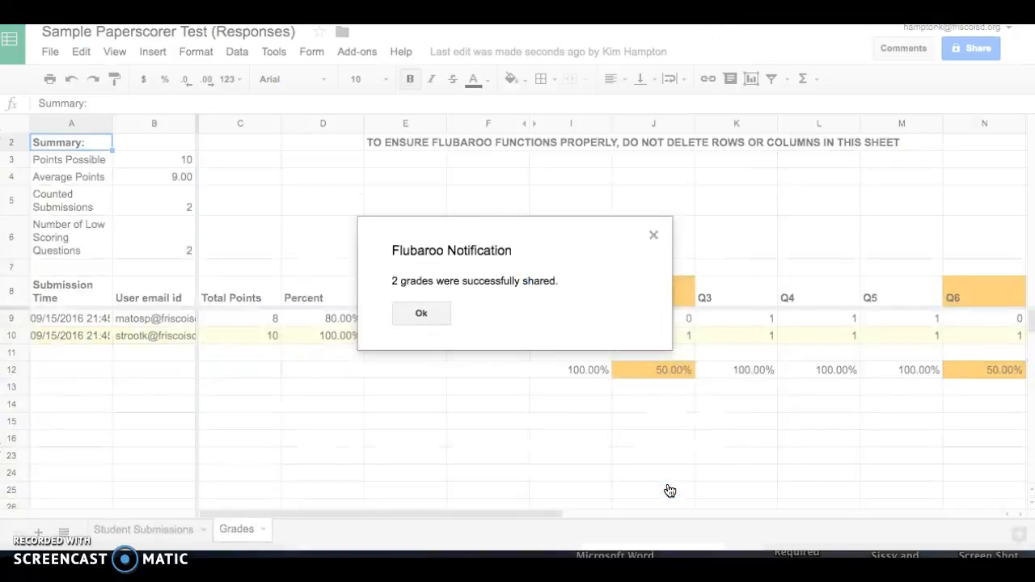
Dismiss Flubaroo's notice confirming 2 grades were shared by email
click(439, 317)
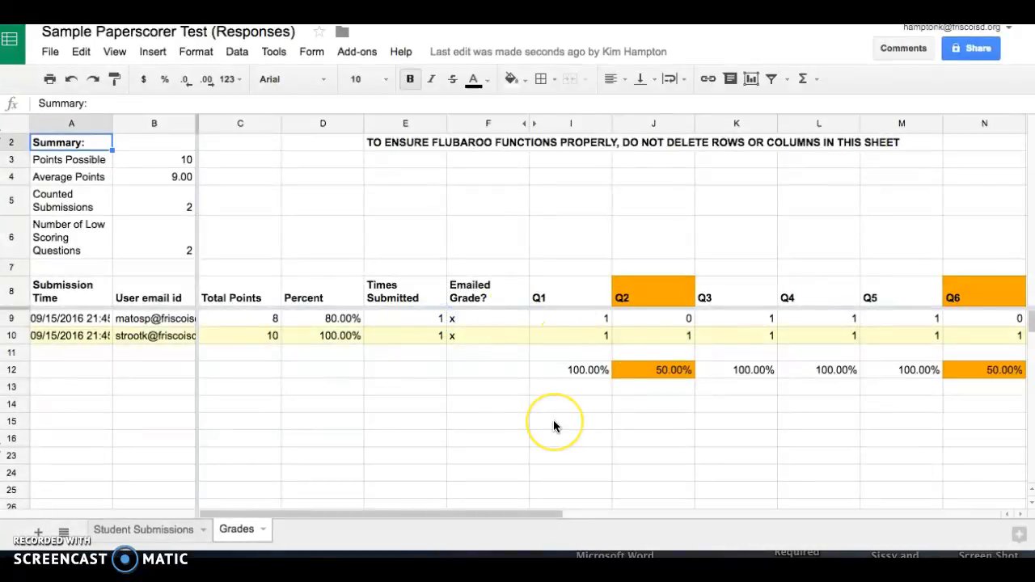